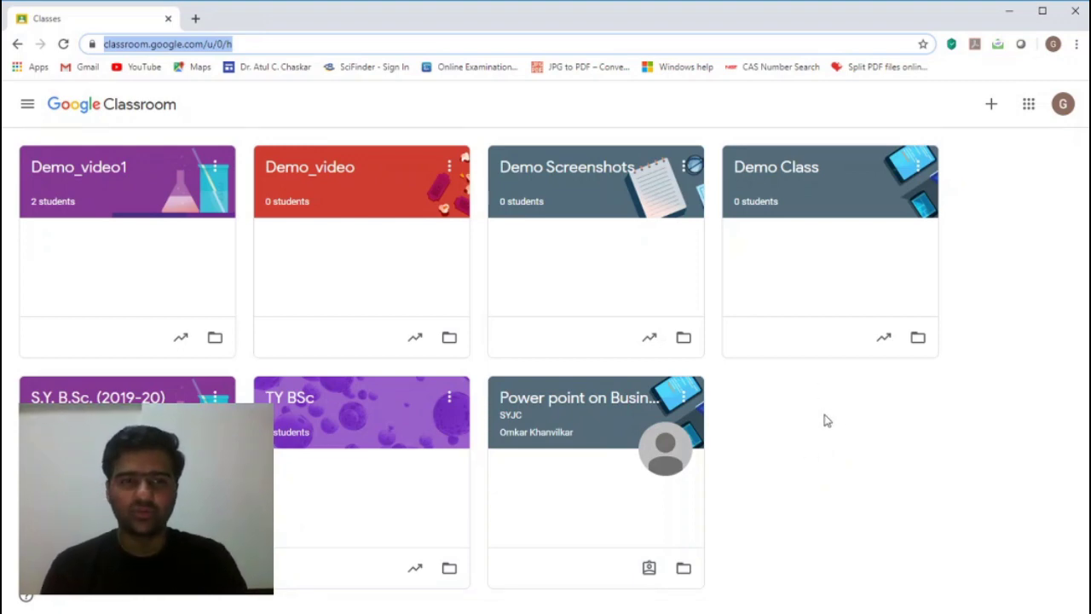
- Open the Classwork page of the Demo_video1 class
{"action": "left_click", "coordinate": [94, 177]}
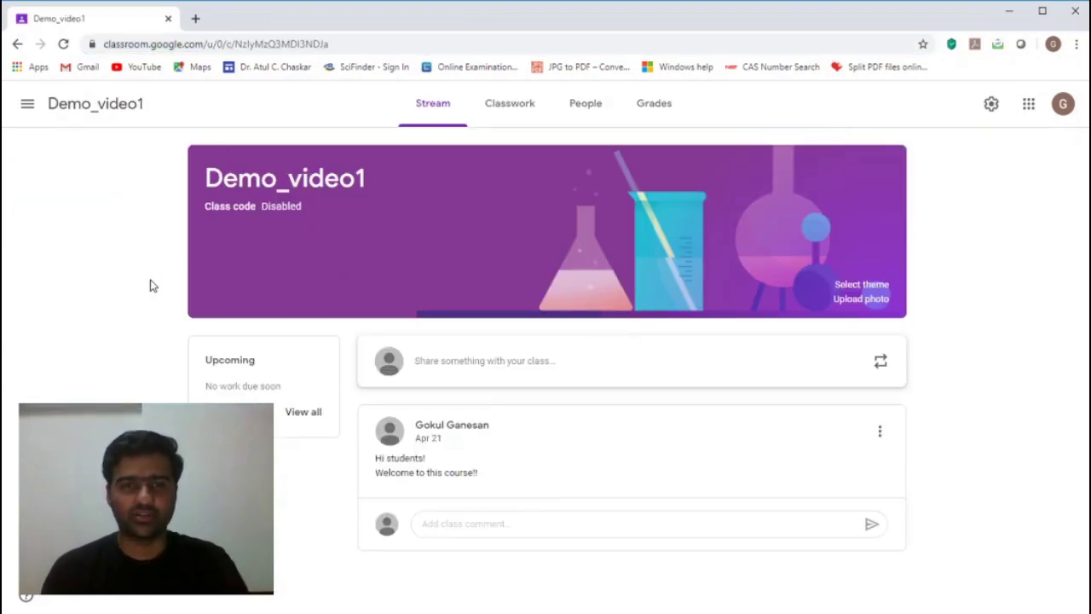
{"action": "left_click", "coordinate": [508, 108]}
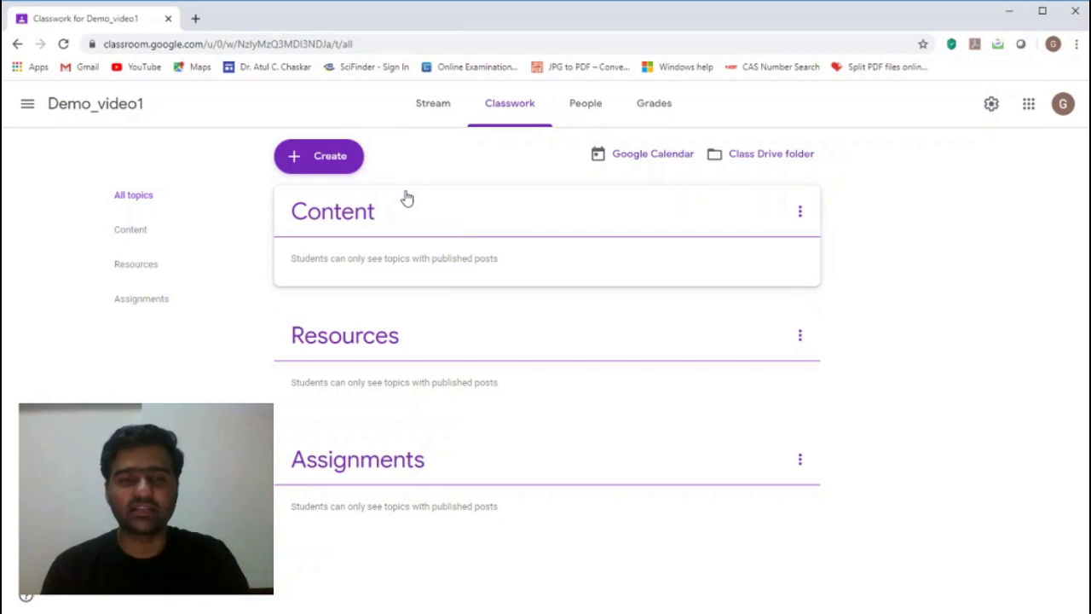
{"action": "left_click", "coordinate": [298, 159]}
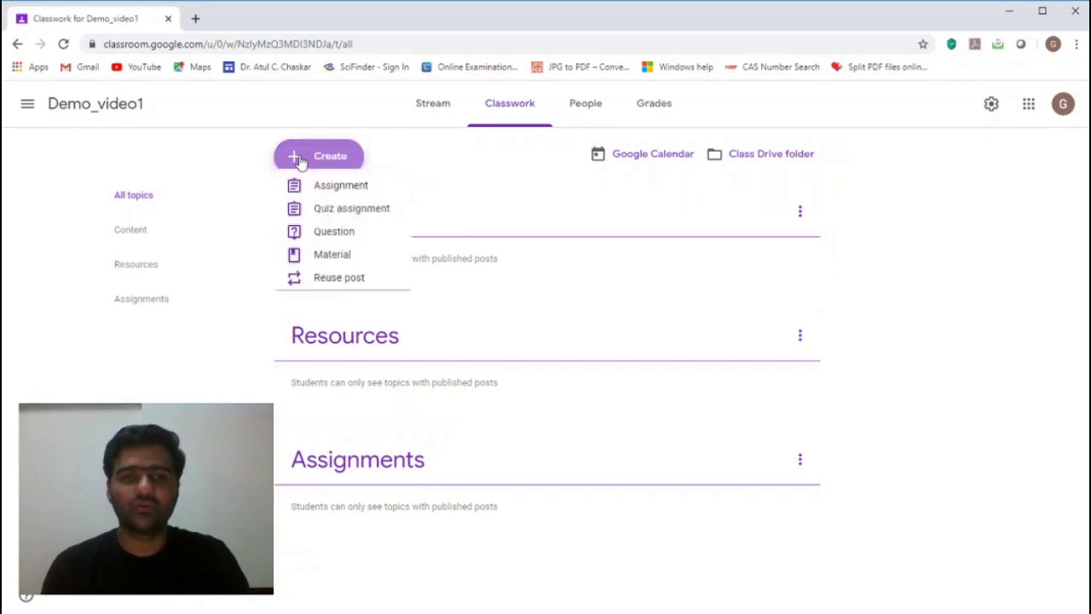
{"action": "left_click", "coordinate": [316, 203]}
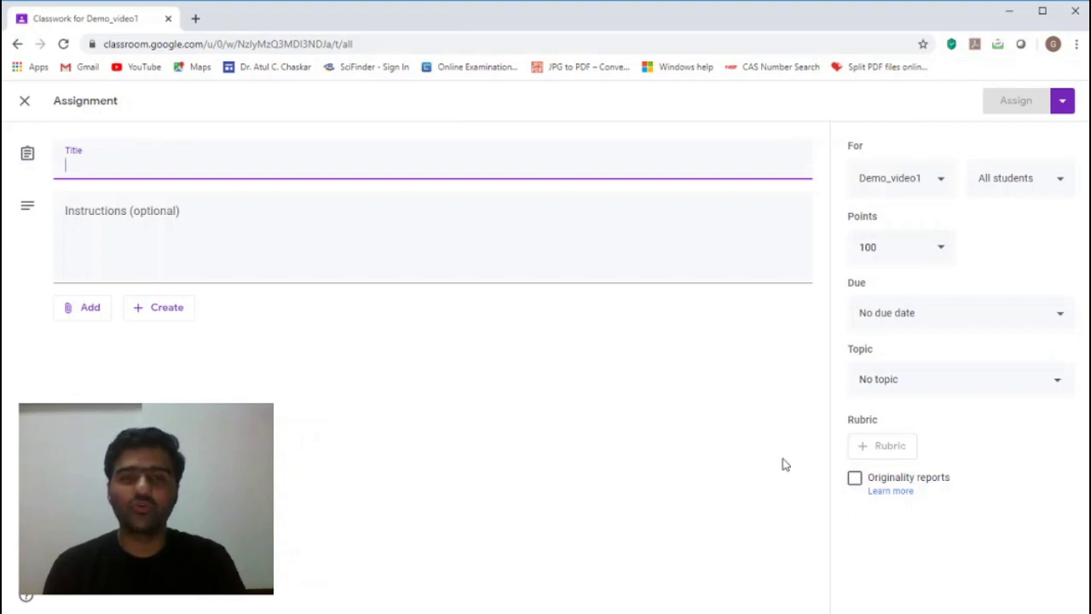
{"action": "left_click", "coordinate": [24, 102]}
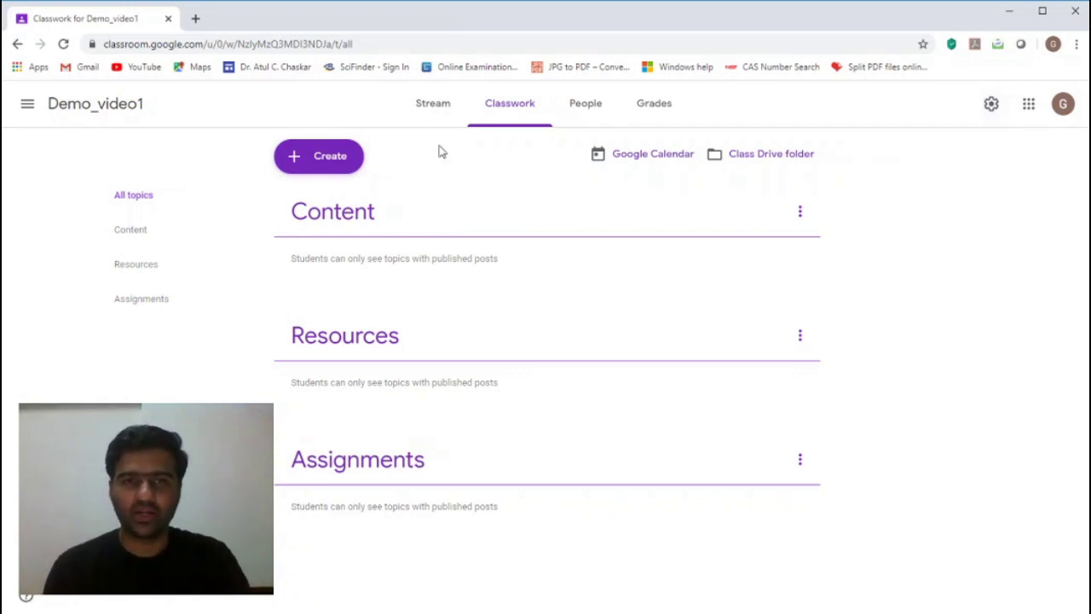
- In the class settings, set the overall grade calculation to Total points, show the overall grade to students, and save
{"action": "left_click", "coordinate": [73, 112]}
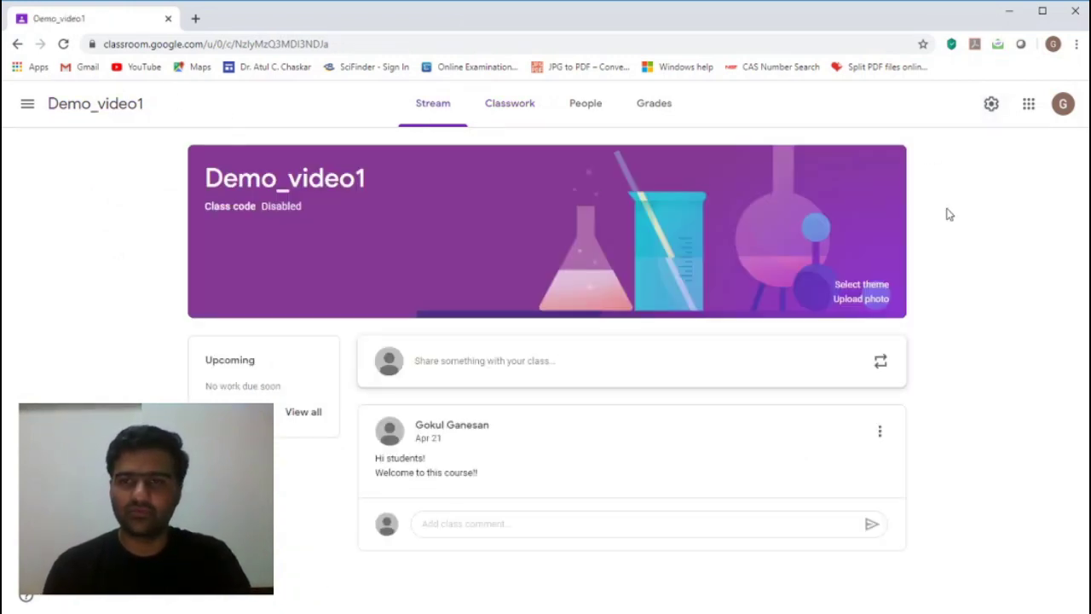
{"action": "left_click", "coordinate": [992, 106]}
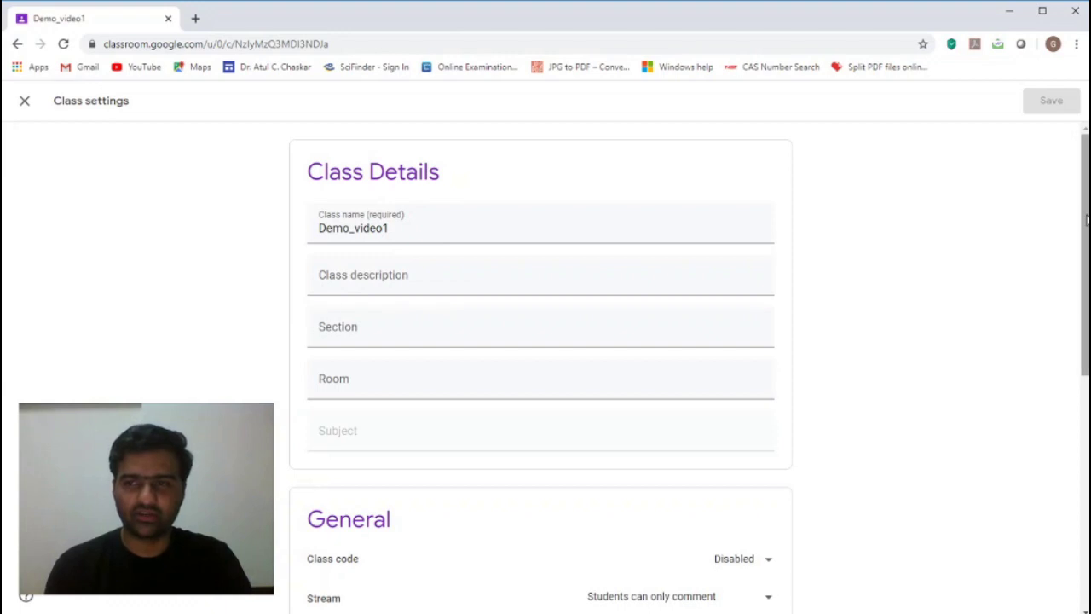
{"action": "left_click_drag", "start_coordinate": [1086, 220], "coordinate": [1085, 456]}
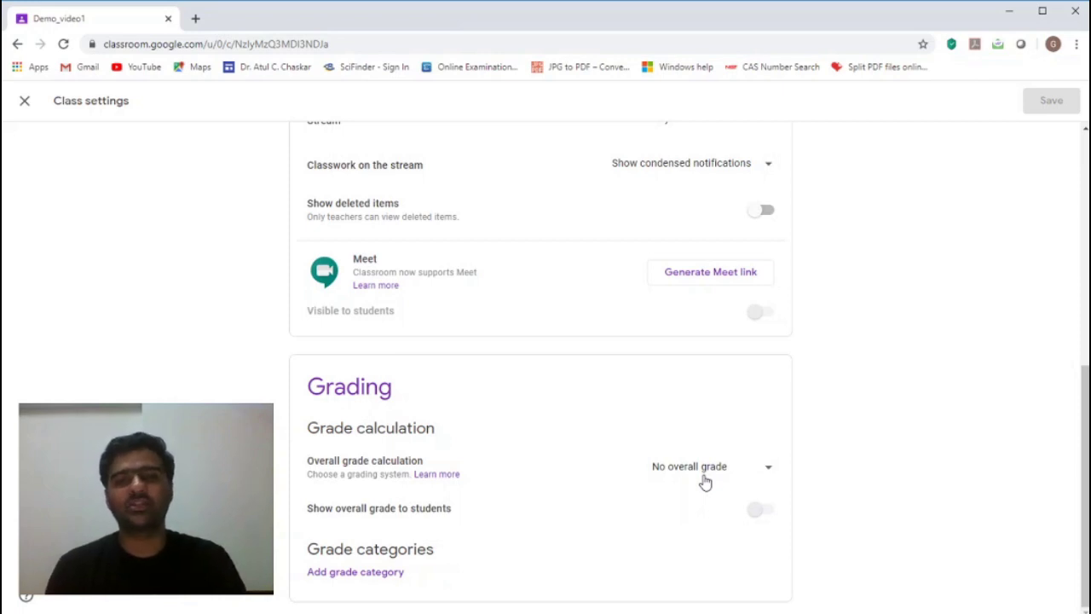
{"action": "left_click", "coordinate": [755, 473]}
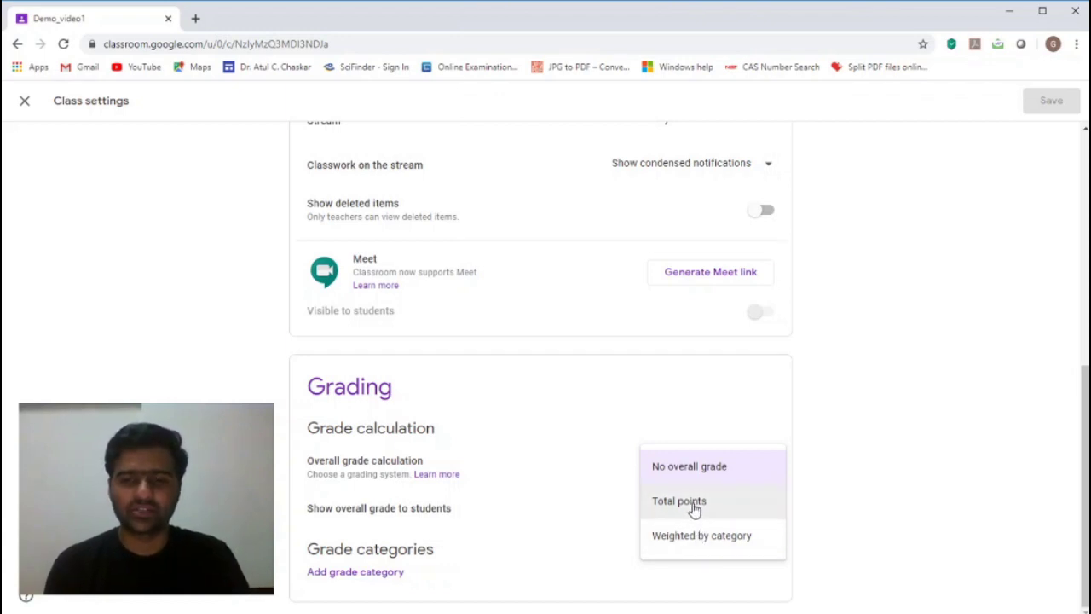
{"action": "left_click", "coordinate": [694, 509]}
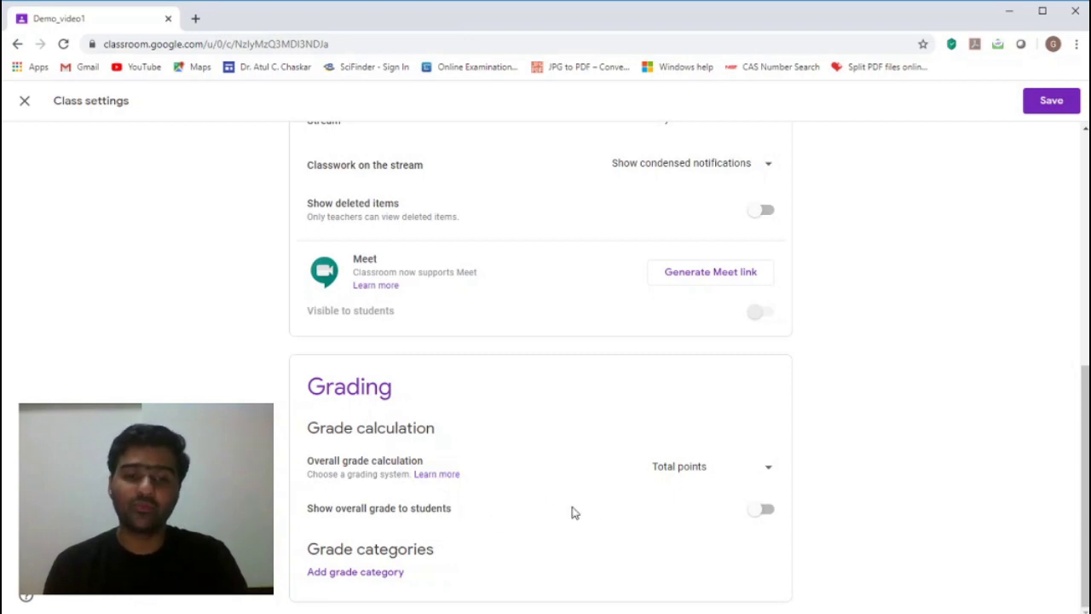
{"action": "left_click", "coordinate": [761, 511]}
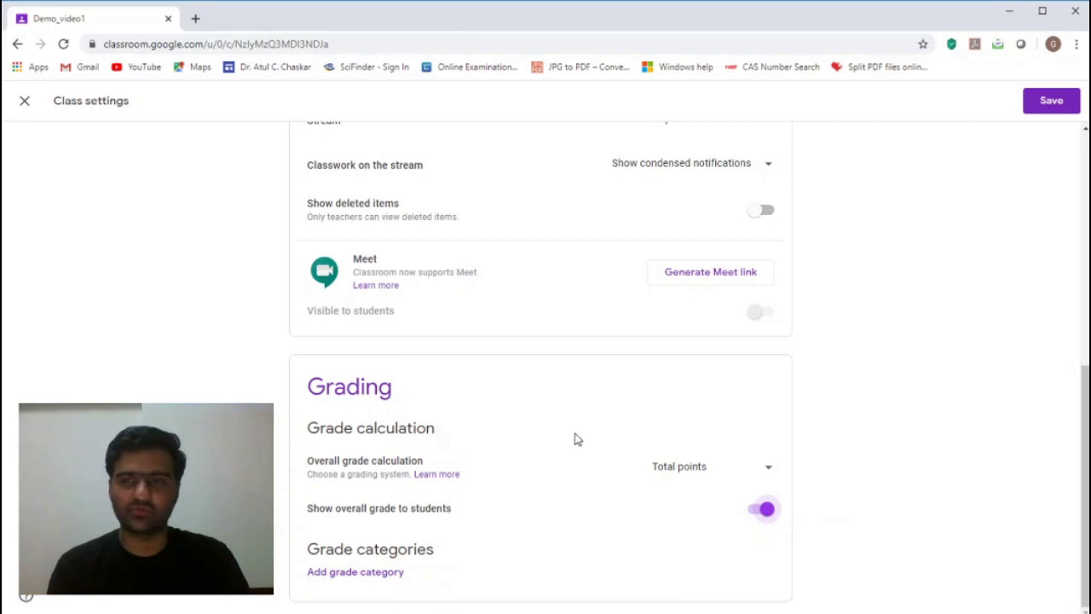
{"action": "left_click", "coordinate": [1045, 115]}
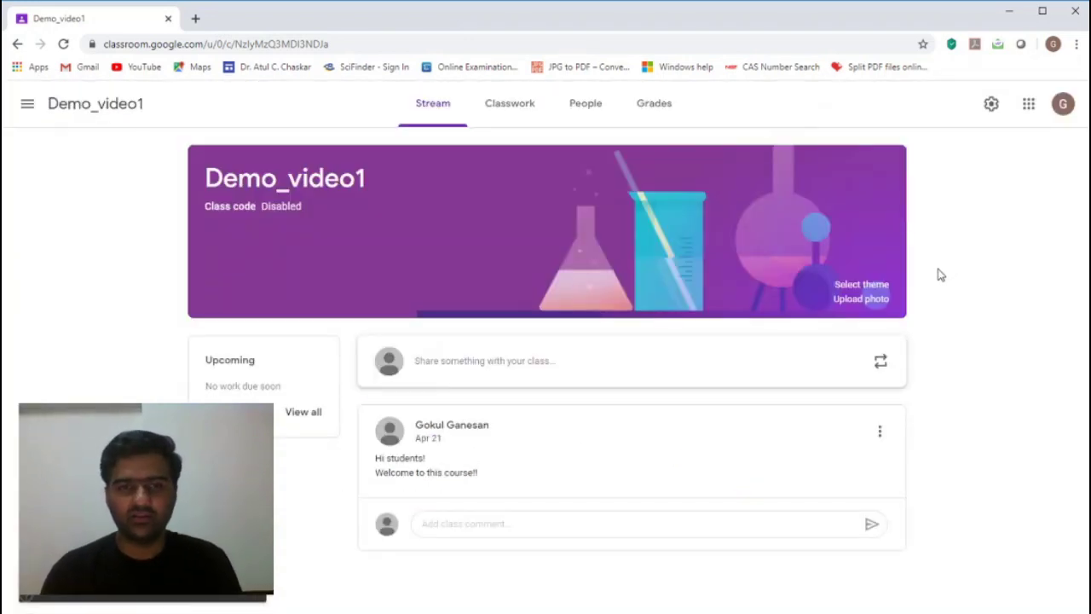
- Create a new assignment in the class's Classwork with the title "Organic chemistry Assignment"
{"action": "left_click", "coordinate": [503, 108]}
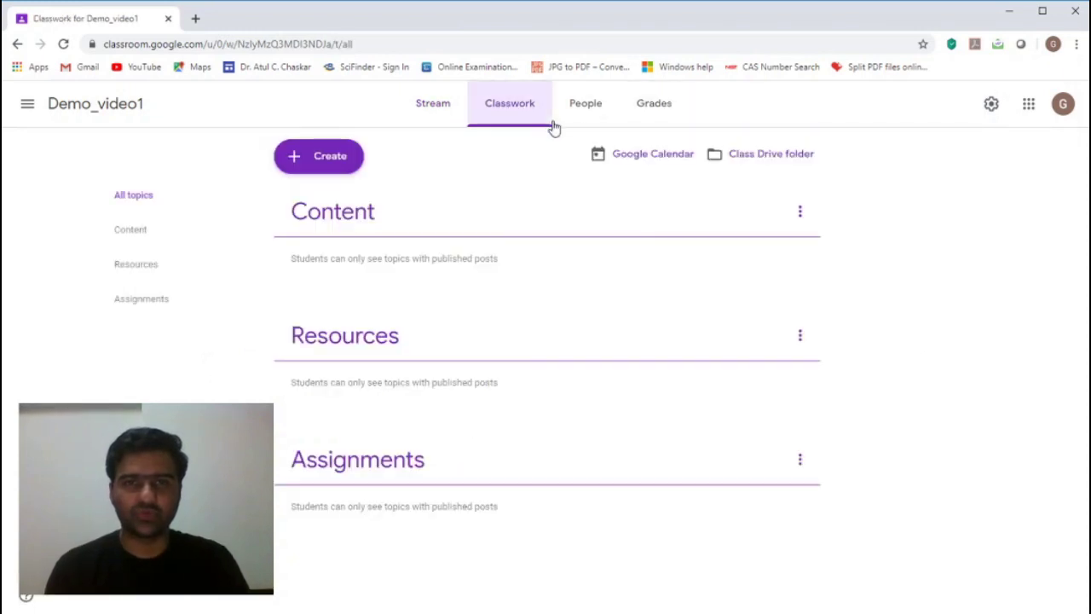
{"action": "left_click", "coordinate": [322, 160]}
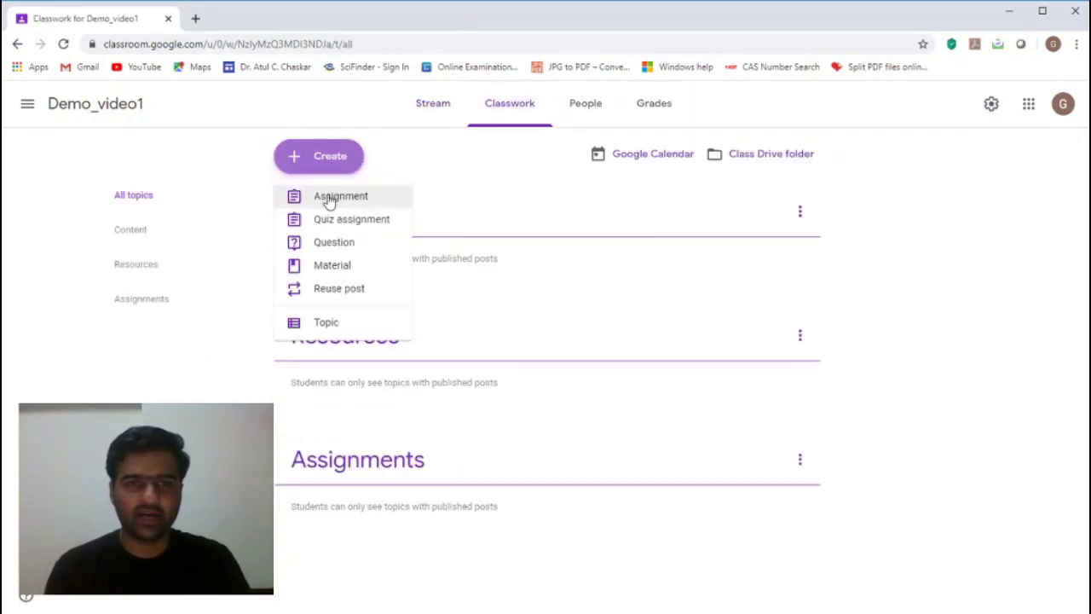
{"action": "left_click", "coordinate": [331, 198]}
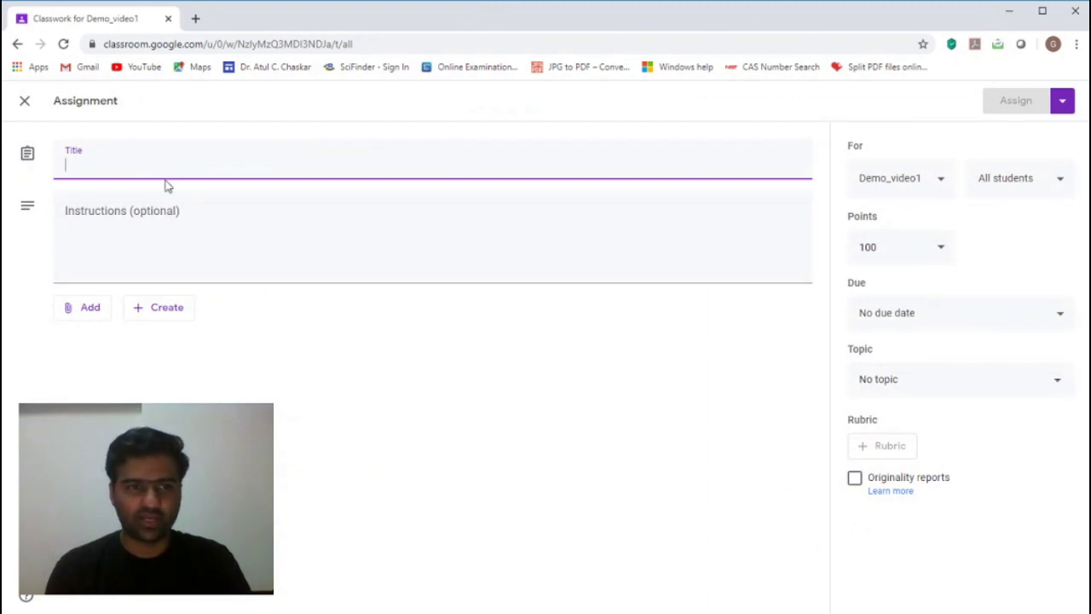
{"action": "type", "text": "Organic "}
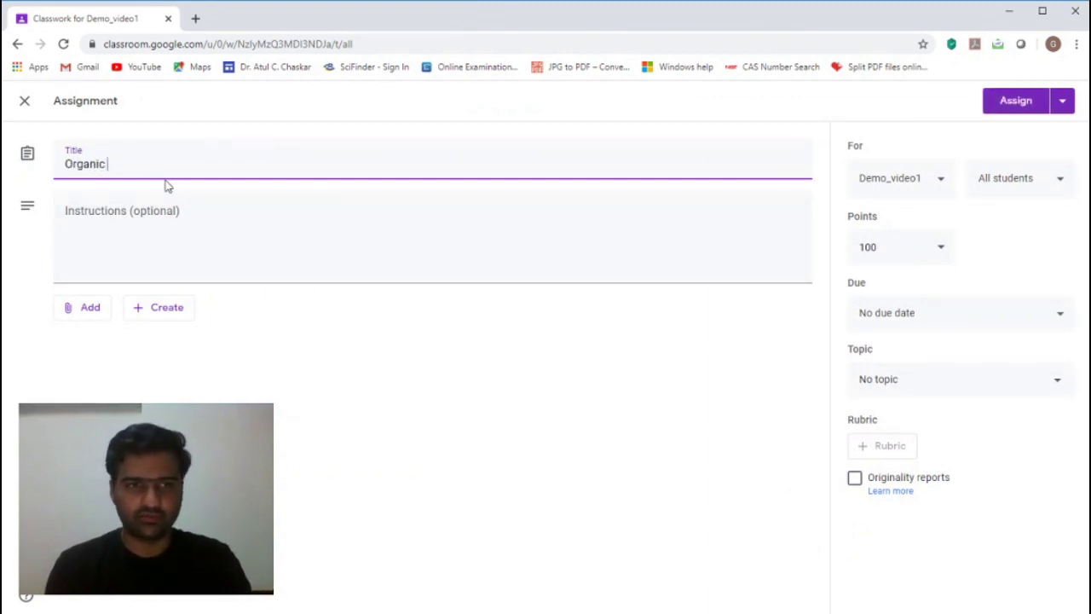
{"action": "type", "text": "chemistry "}
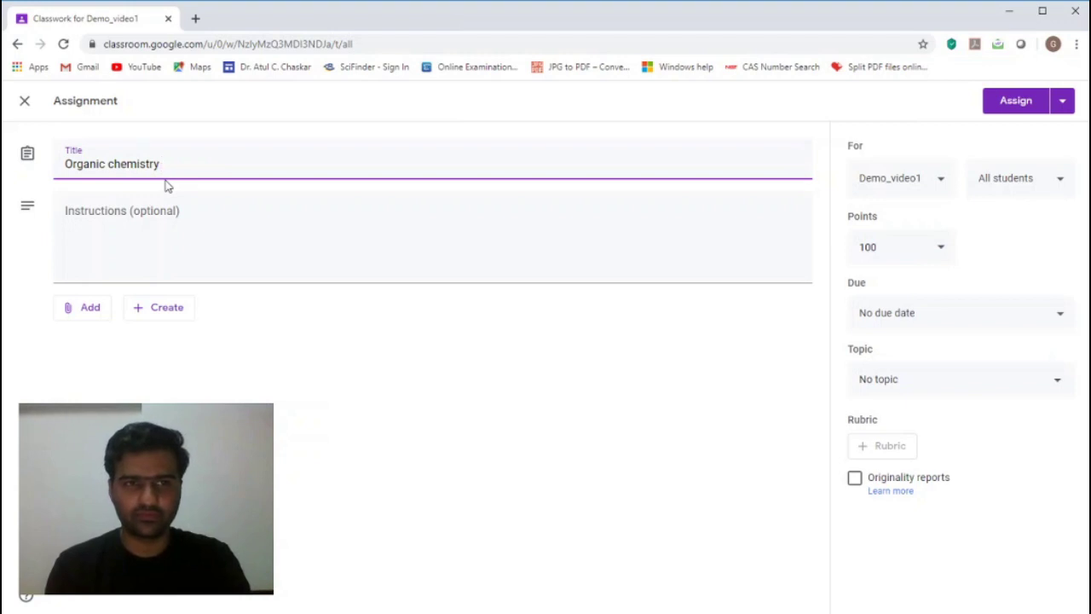
{"action": "type", "text": "Assignment"}
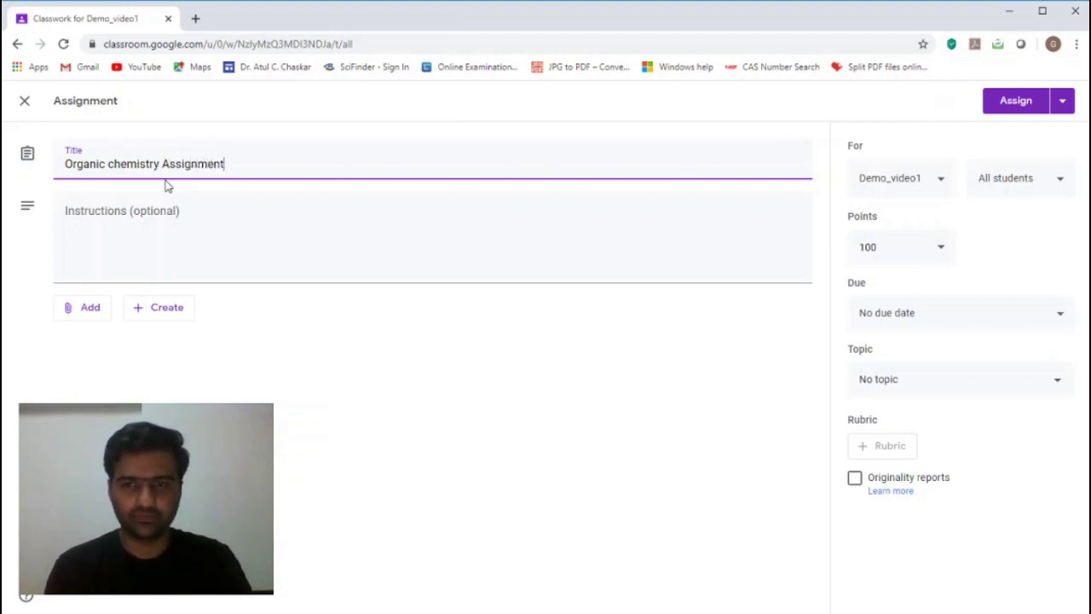
- Extend the assignment title to "Organic chemistry Assignment: Types of reactions"
{"action": "left_click", "coordinate": [26, 102]}
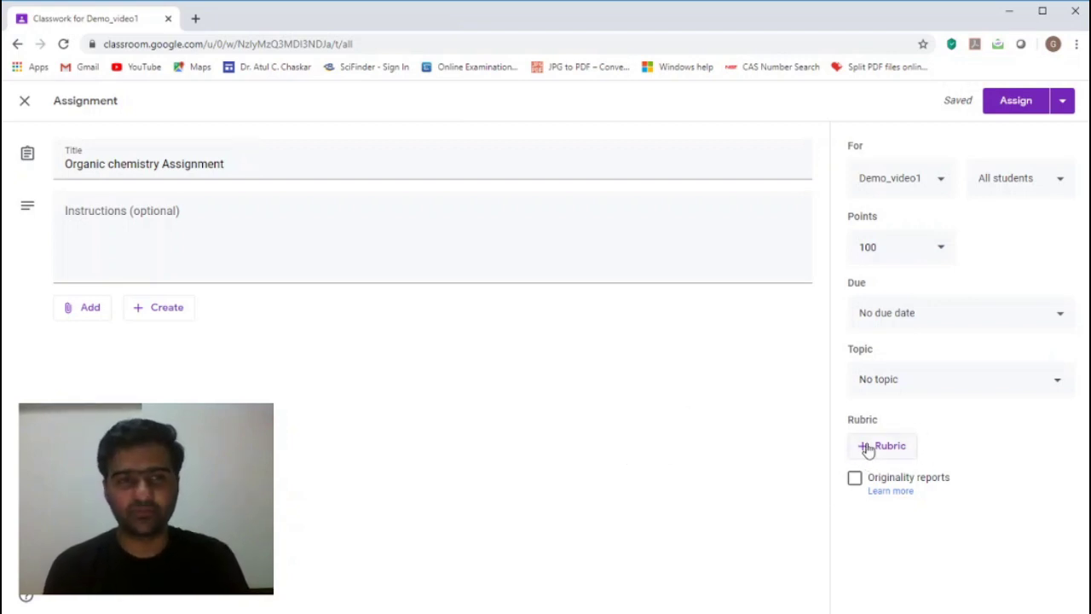
{"action": "left_click", "coordinate": [260, 164]}
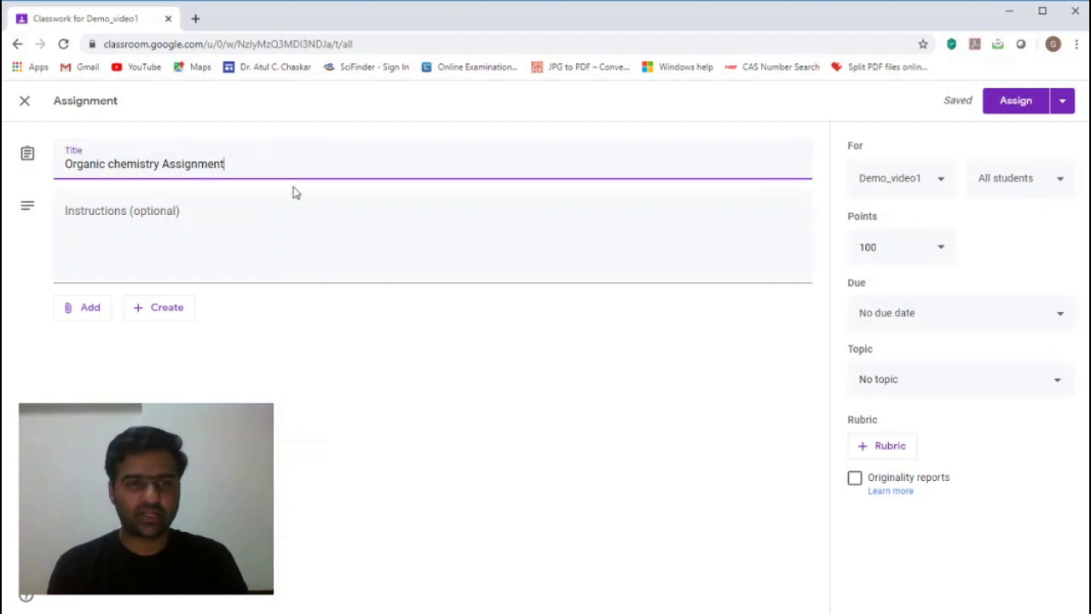
{"action": "type", "text": ":"}
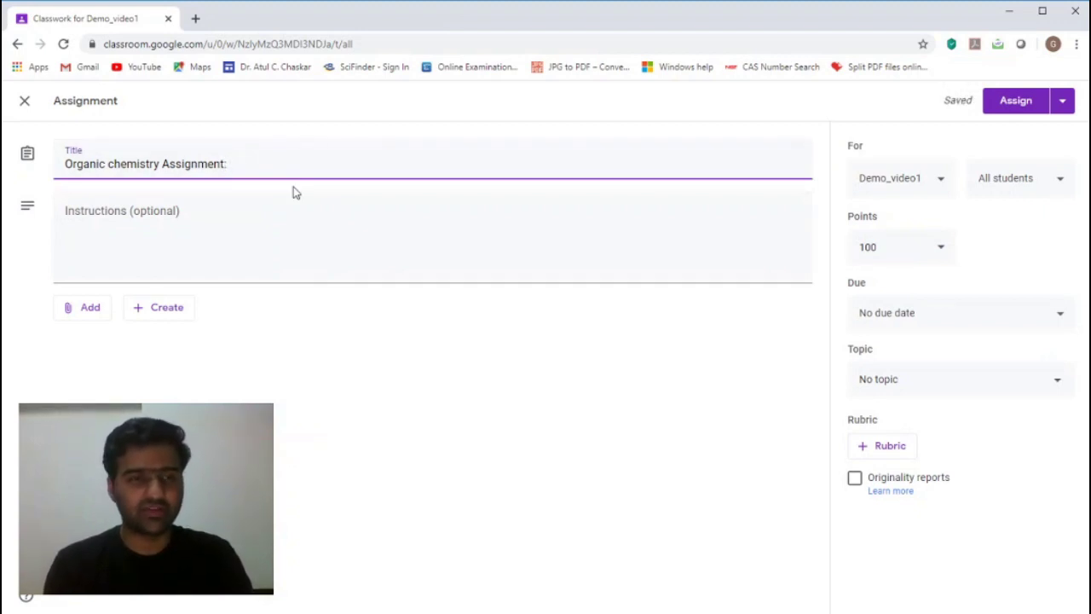
{"action": "type", "text": " Typ"}
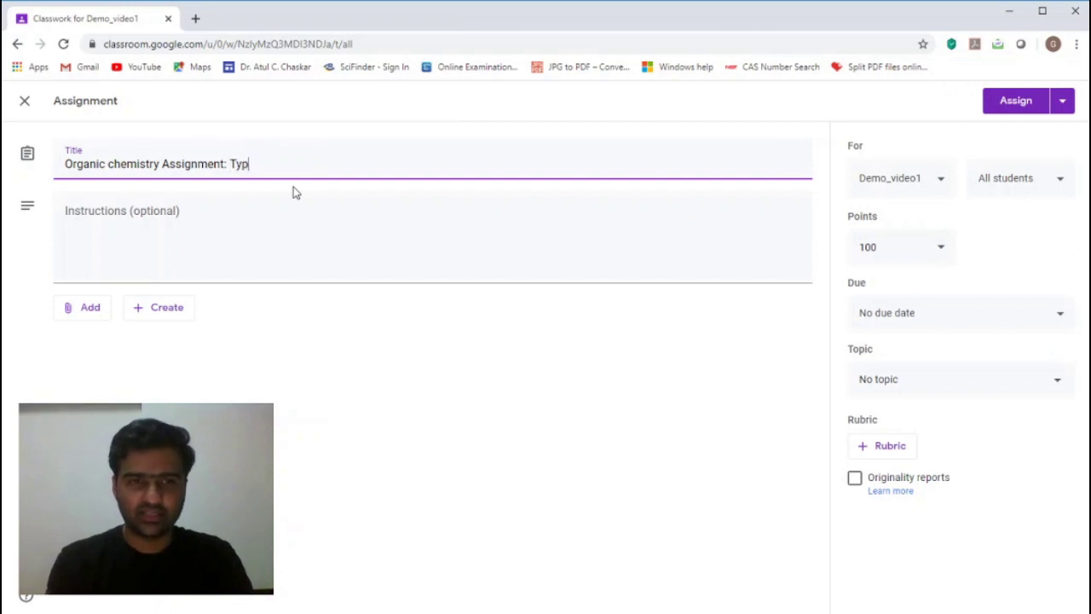
{"action": "type", "text": "es of re"}
{"action": "type", "text": "actions"}
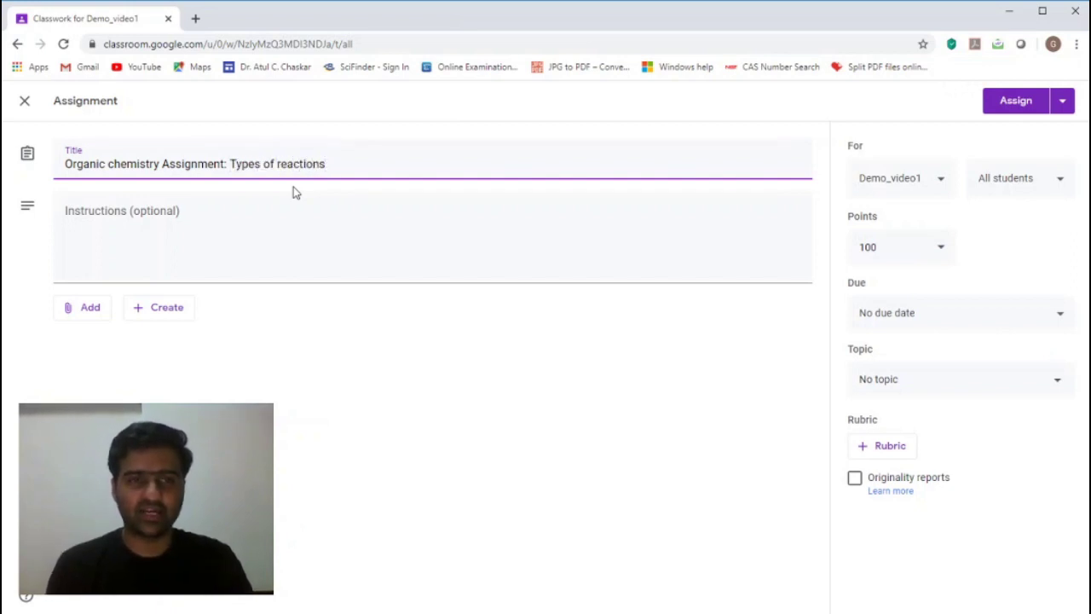
- Add the assignment instructions "Submit a word document as an attachment." and set the points to 10
{"action": "left_click", "coordinate": [133, 226]}
{"action": "type", "text": "Submit "}
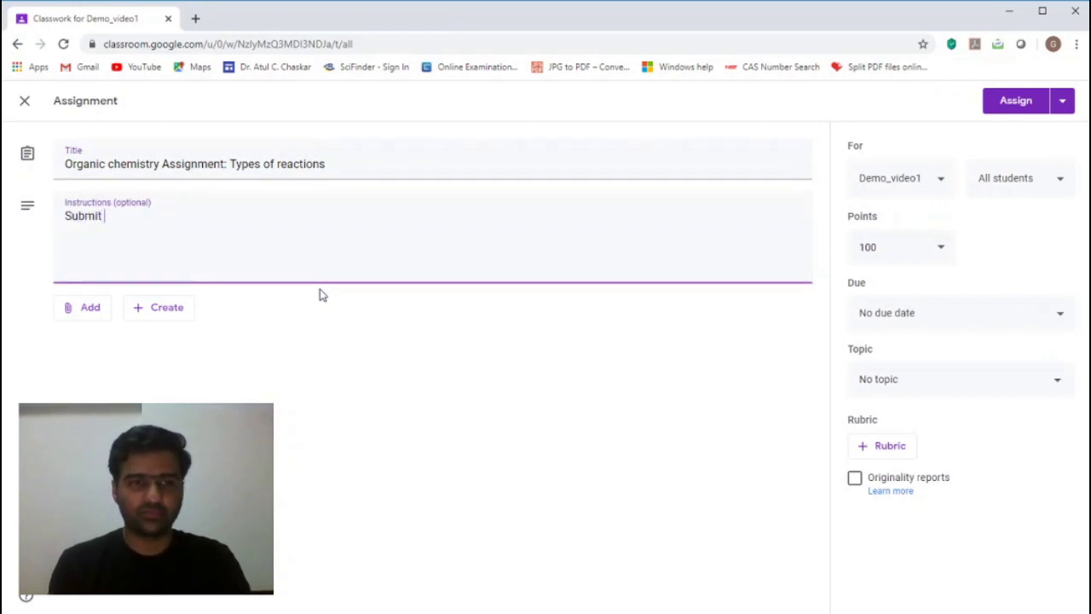
{"action": "type", "text": "a word docu"}
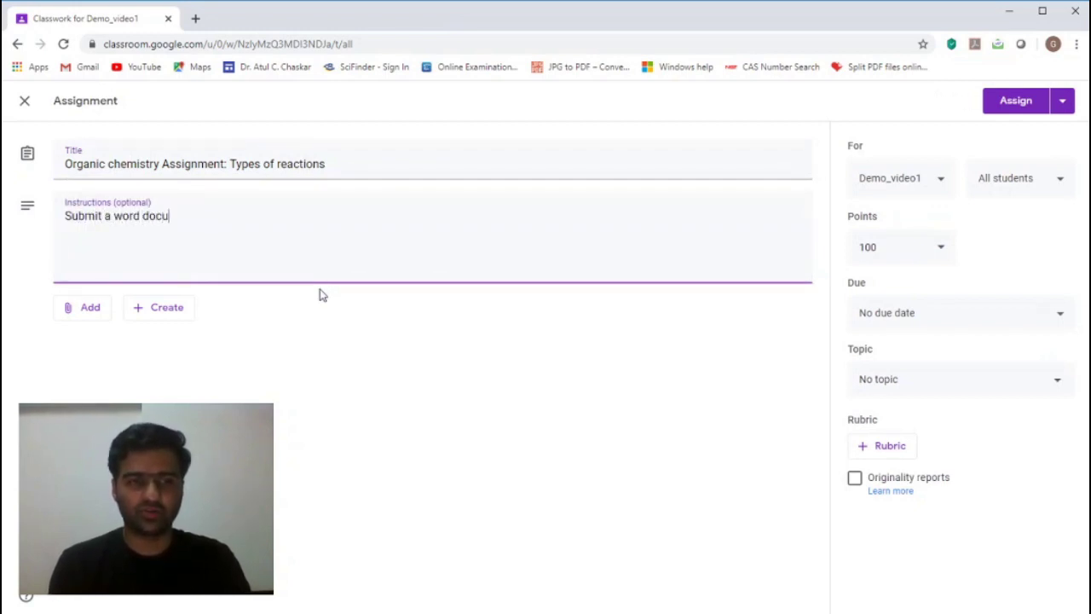
{"action": "type", "text": "ment as an atta"}
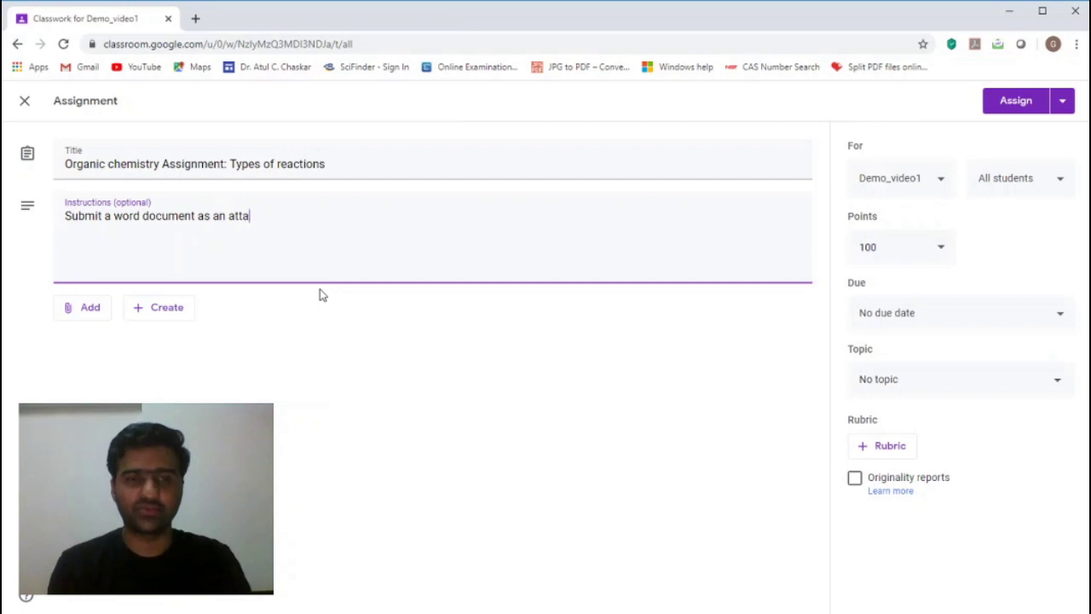
{"action": "type", "text": "chment."}
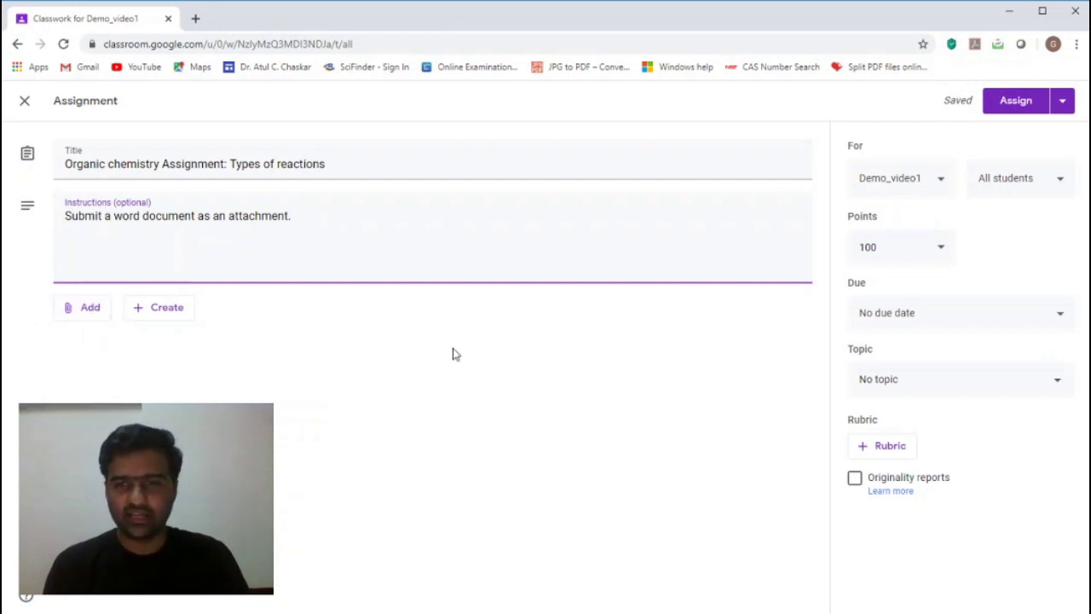
{"action": "left_click", "coordinate": [886, 247]}
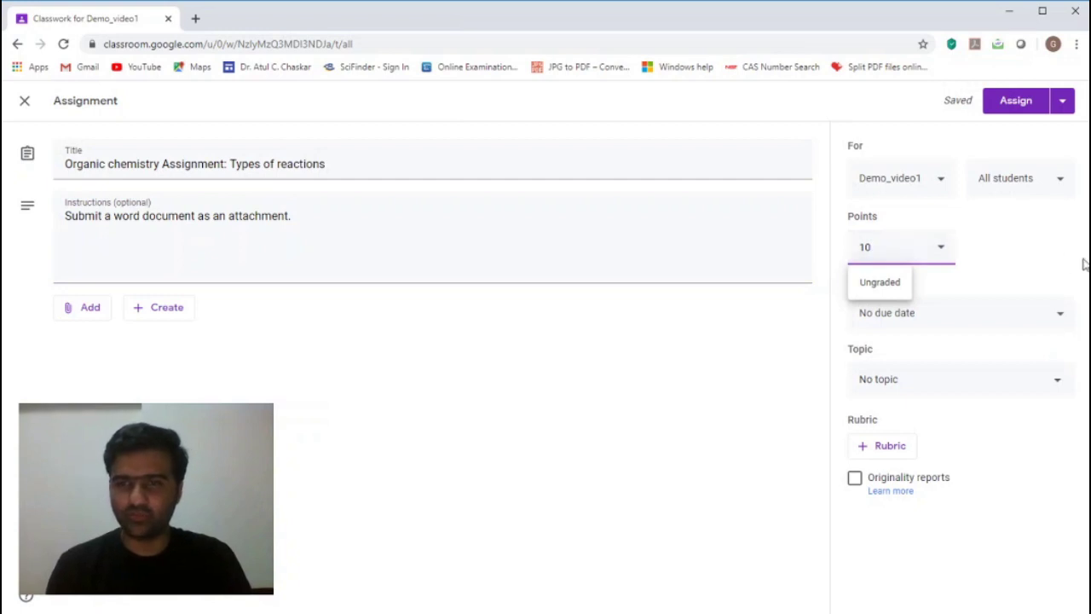
{"action": "left_click", "coordinate": [1042, 252]}
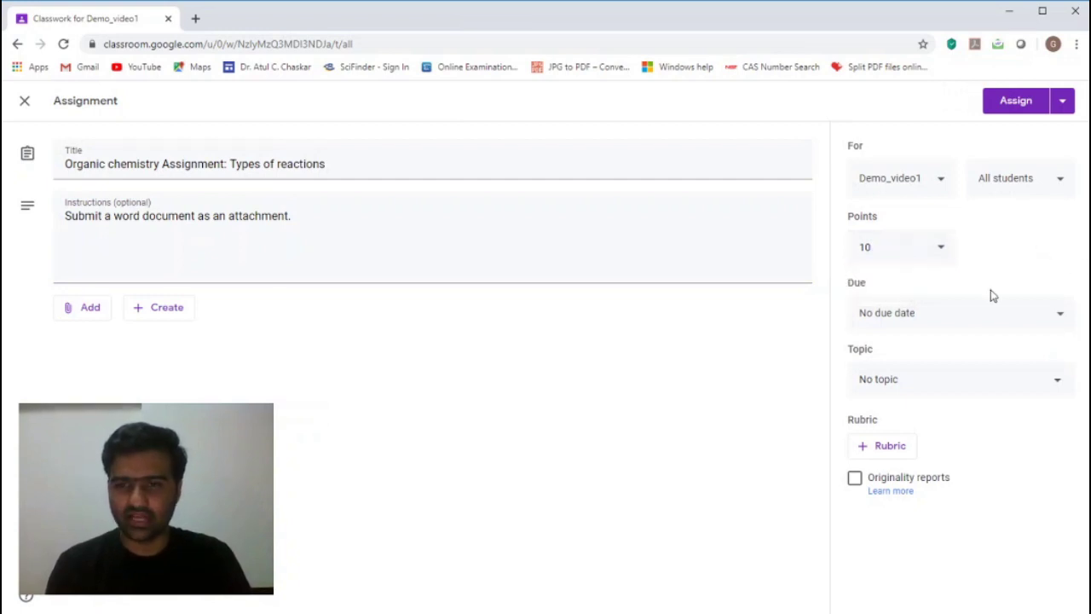
- Create a new rubric for the assignment and title its first criterion "Content"
{"action": "left_click", "coordinate": [884, 448]}
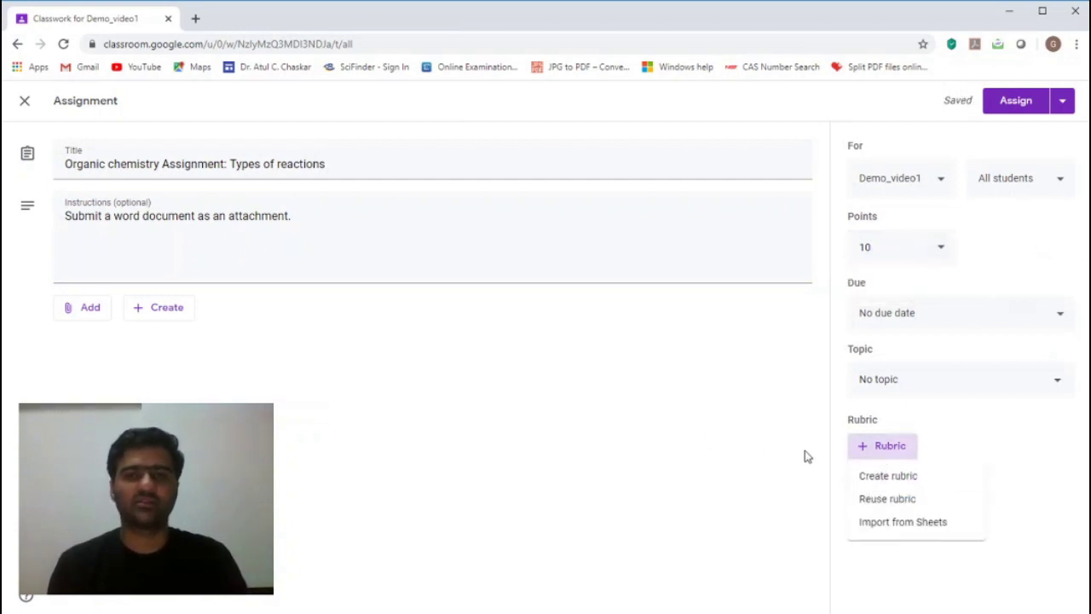
{"action": "left_click", "coordinate": [878, 484]}
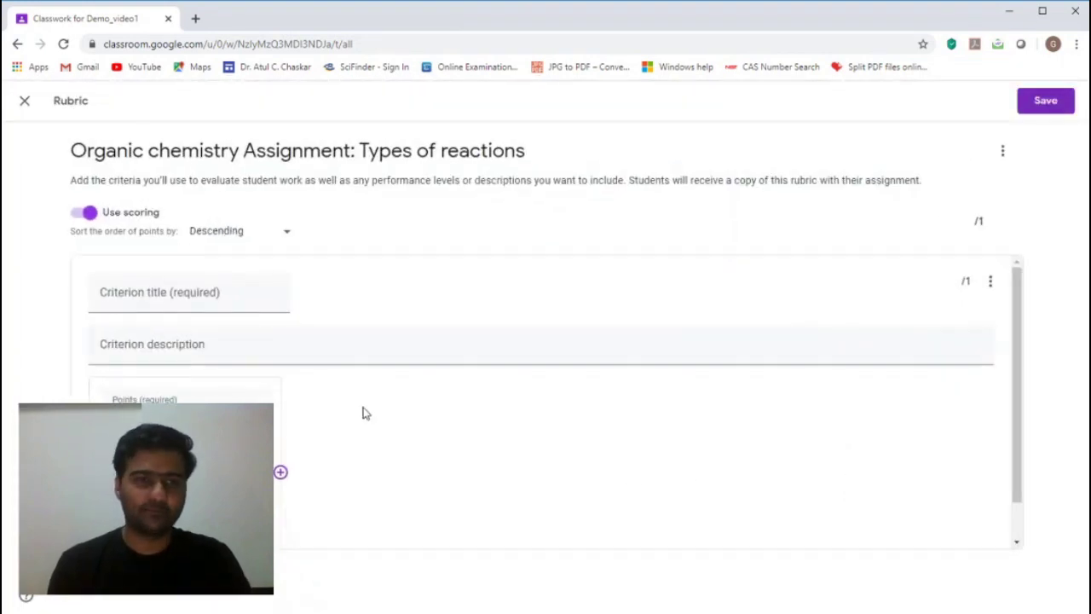
{"action": "mouse_move", "coordinate": [1021, 324]}
{"action": "left_mouse_down"}
{"action": "mouse_move", "coordinate": [1023, 343]}
{"action": "mouse_move", "coordinate": [1023, 310]}
{"action": "left_mouse_up"}
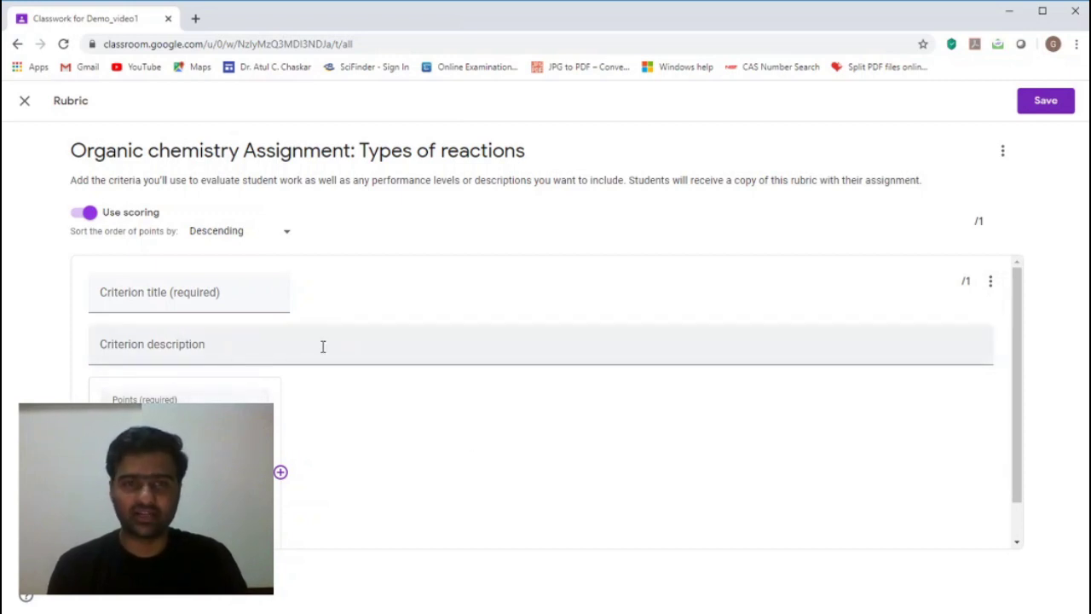
{"action": "left_click", "coordinate": [186, 298]}
{"action": "type", "text": "C"}
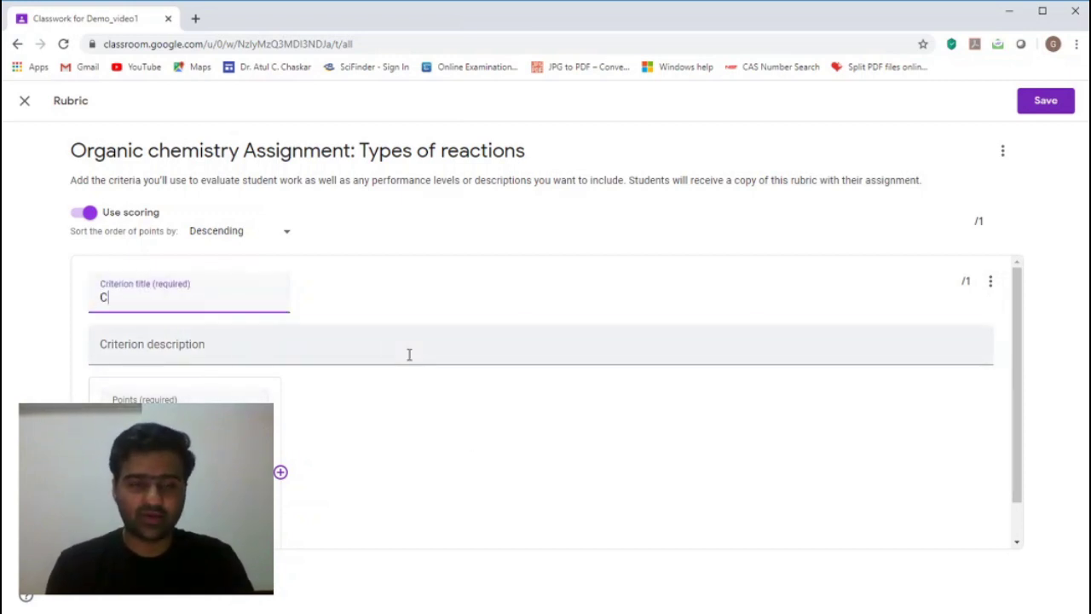
{"action": "type", "text": "ontent"}
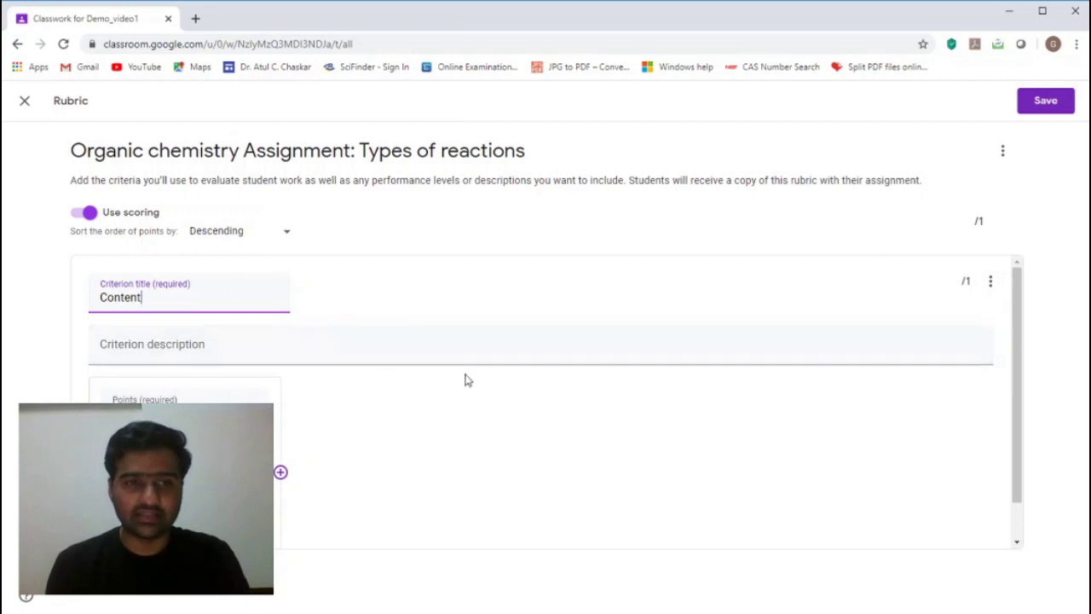
- Enter the Content criterion's description as "The criterion assesses on the basis of content of the assignment."
{"action": "left_click", "coordinate": [147, 343]}
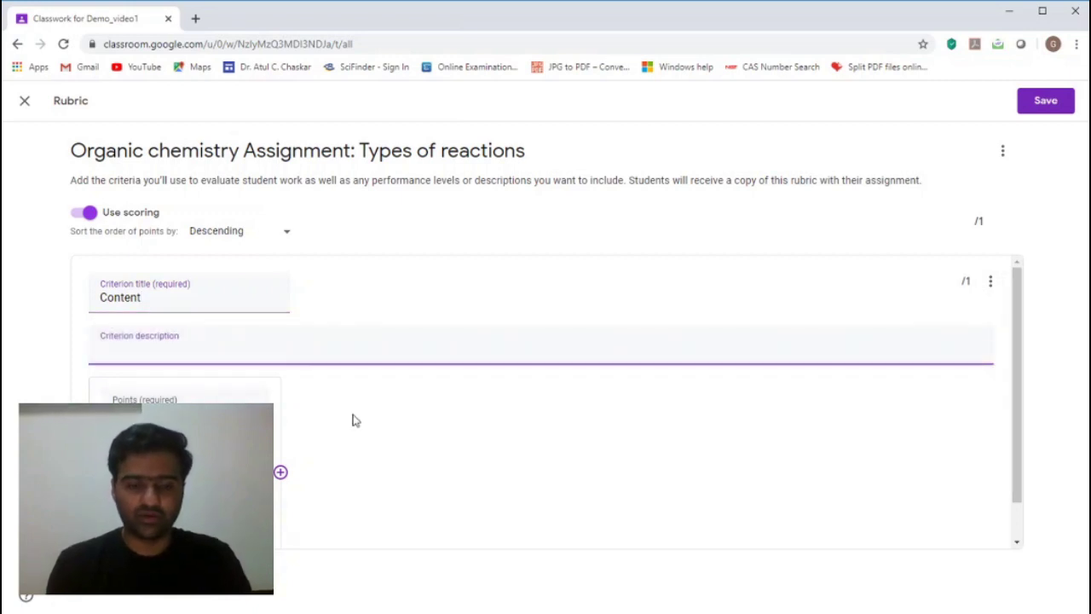
{"action": "type", "text": "The "}
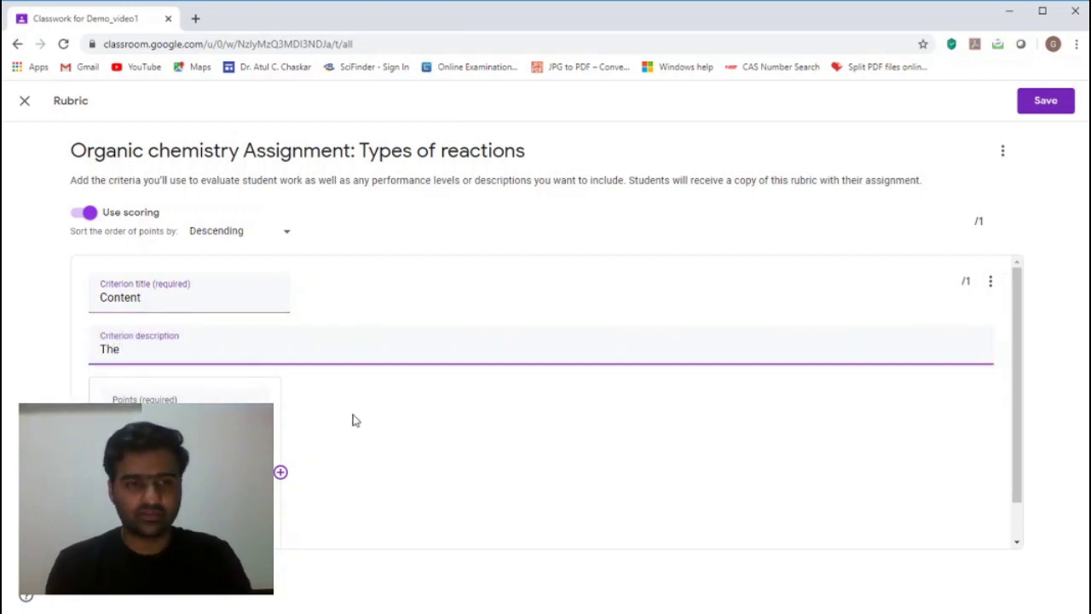
{"action": "type", "text": "criterion"}
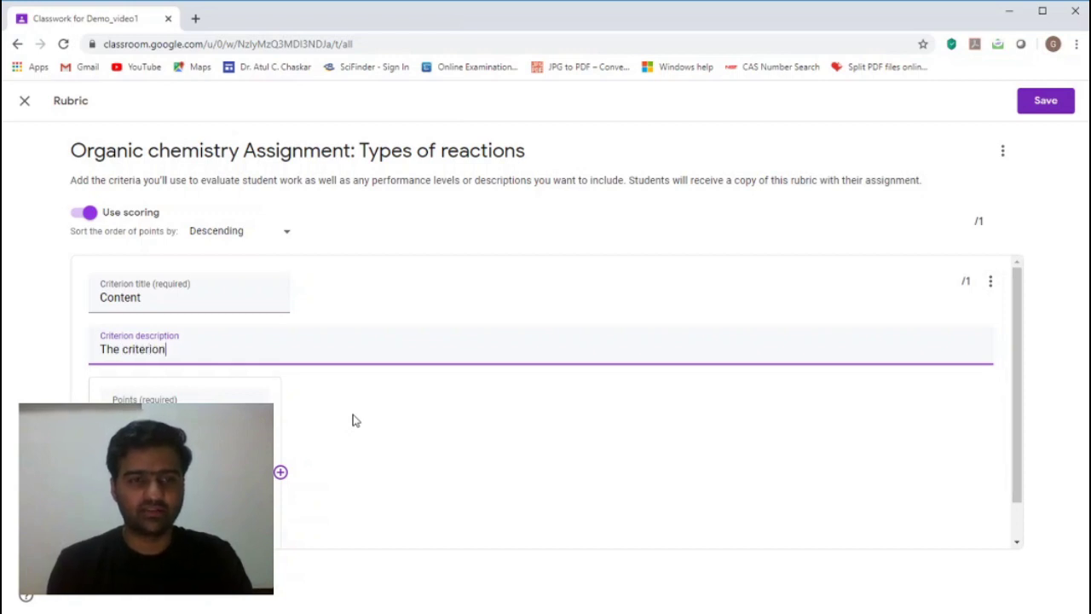
{"action": "type", "text": " assesse"}
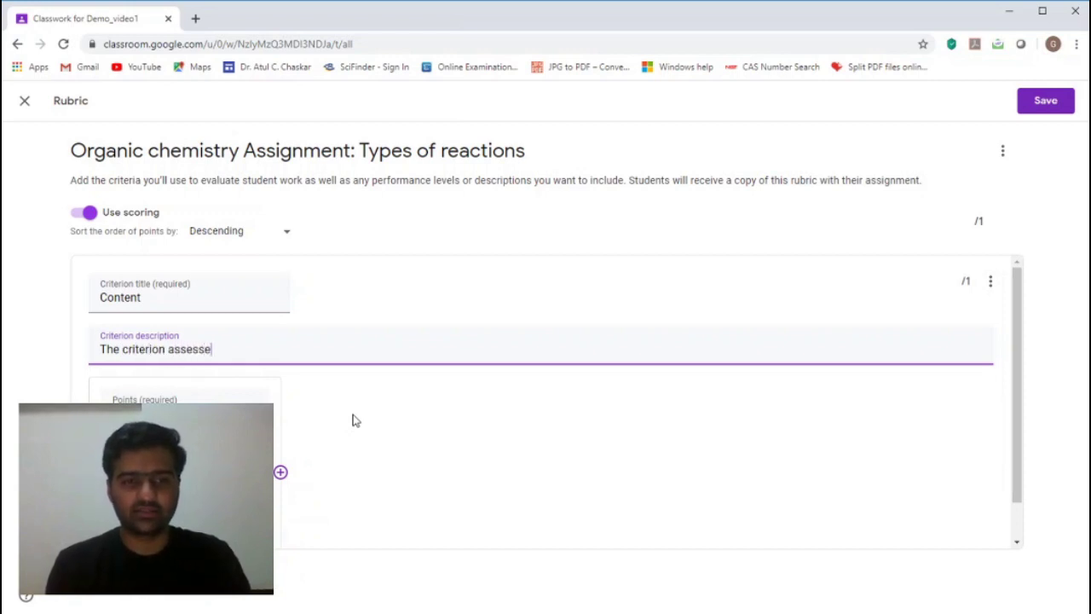
{"action": "type", "text": "s on the bais of"}
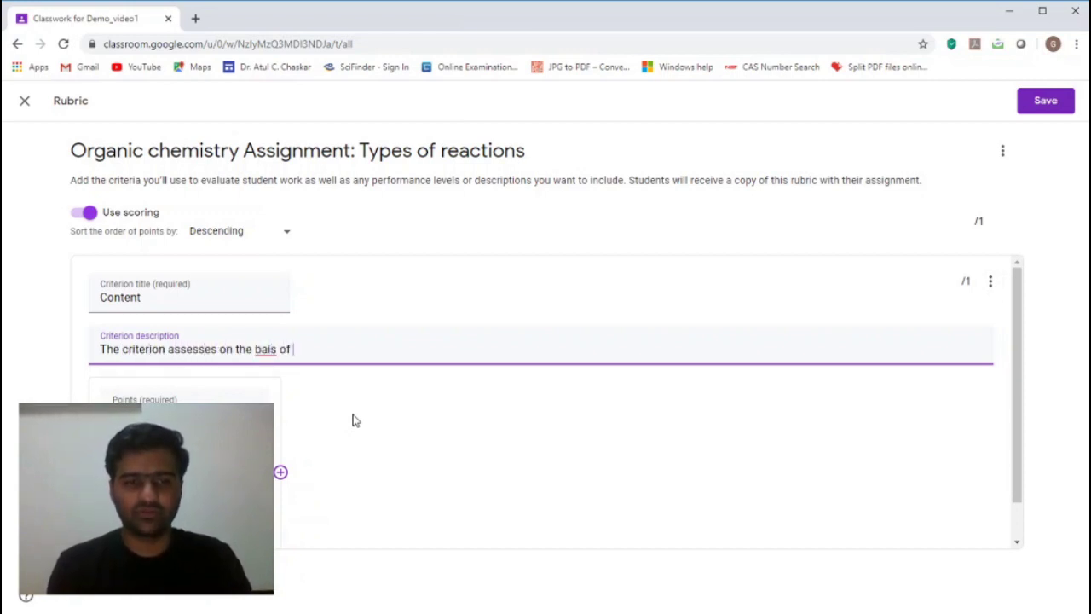
{"action": "key", "text": "BackSpace"}
{"action": "key", "text": "BackSpace"}
{"action": "key", "text": "BackSpace"}
{"action": "type", "text": "is of"}
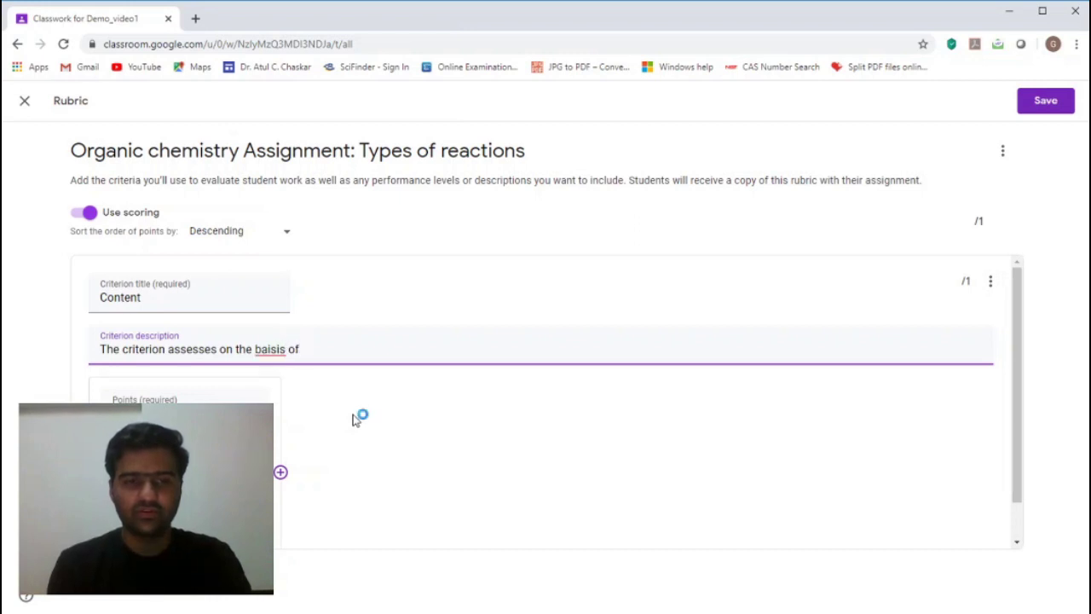
{"action": "key", "text": "BackSpace"}
{"action": "key", "text": "BackSpace"}
{"action": "key", "text": "BackSpace"}
{"action": "key", "text": "BackSpace"}
{"action": "key", "text": "BackSpace"}
{"action": "key", "text": "BackSpace"}
{"action": "key", "text": "BackSpace"}
{"action": "key", "text": "BackSpace"}
{"action": "type", "text": "sis of co"}
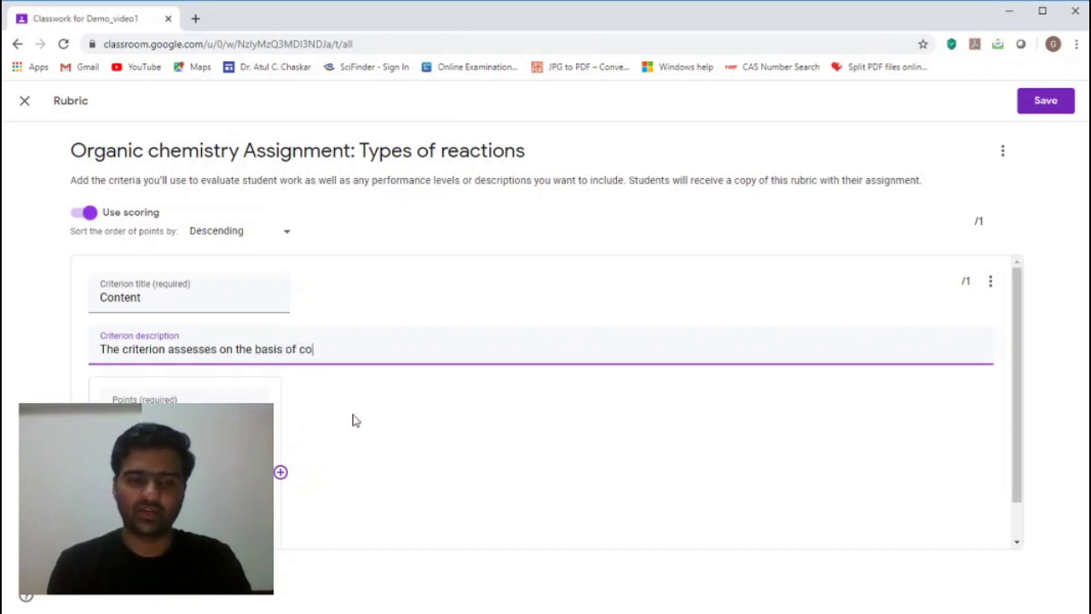
{"action": "type", "text": "ntent of the assig"}
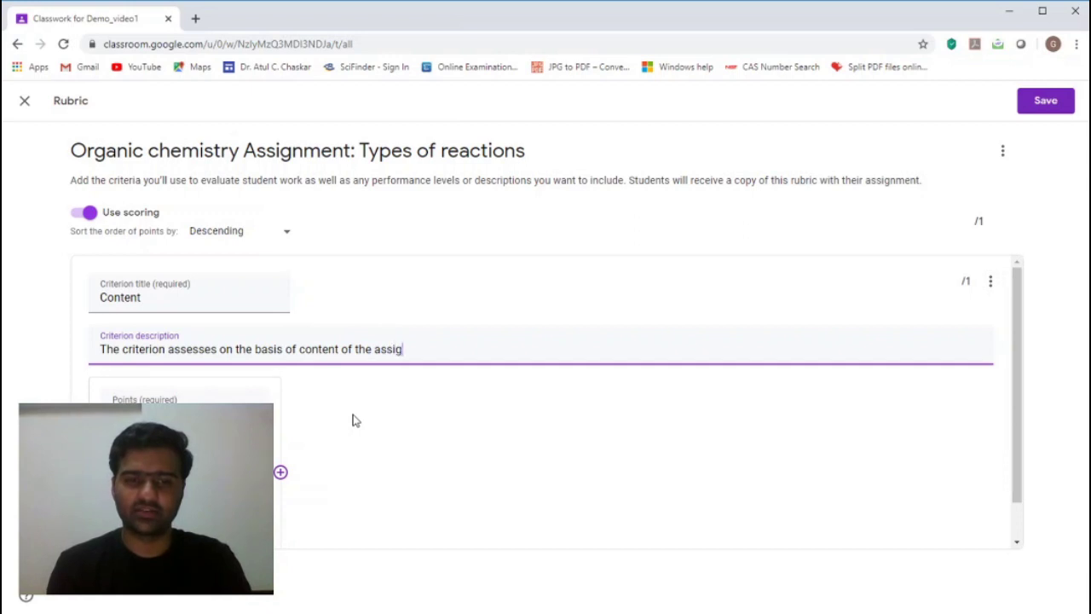
{"action": "type", "text": "nment."}
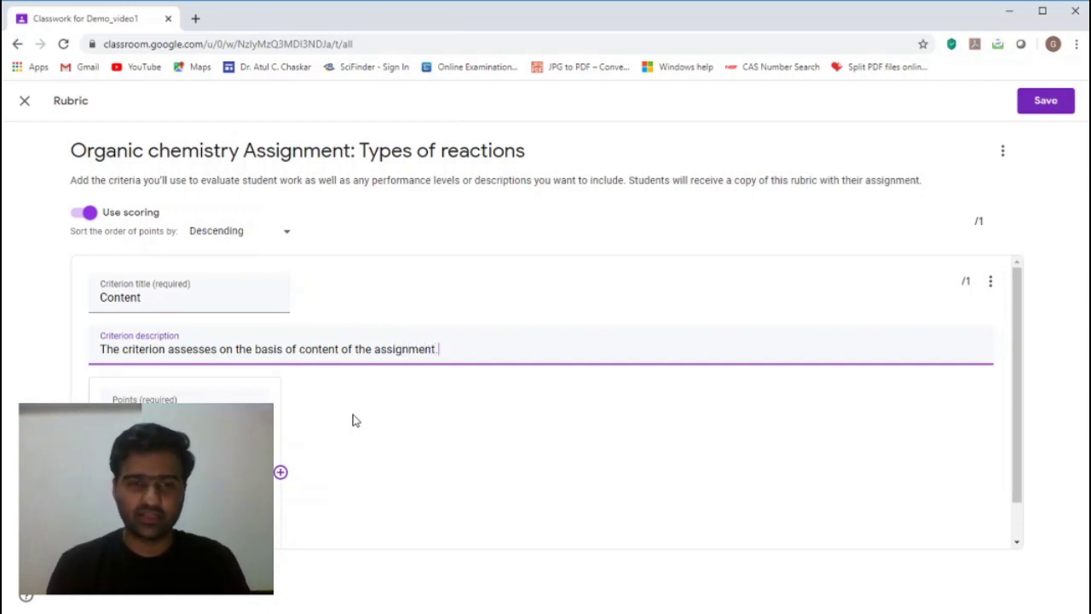
- Set the first level of the Content criterion to 6 points
{"action": "key", "text": "Tab"}
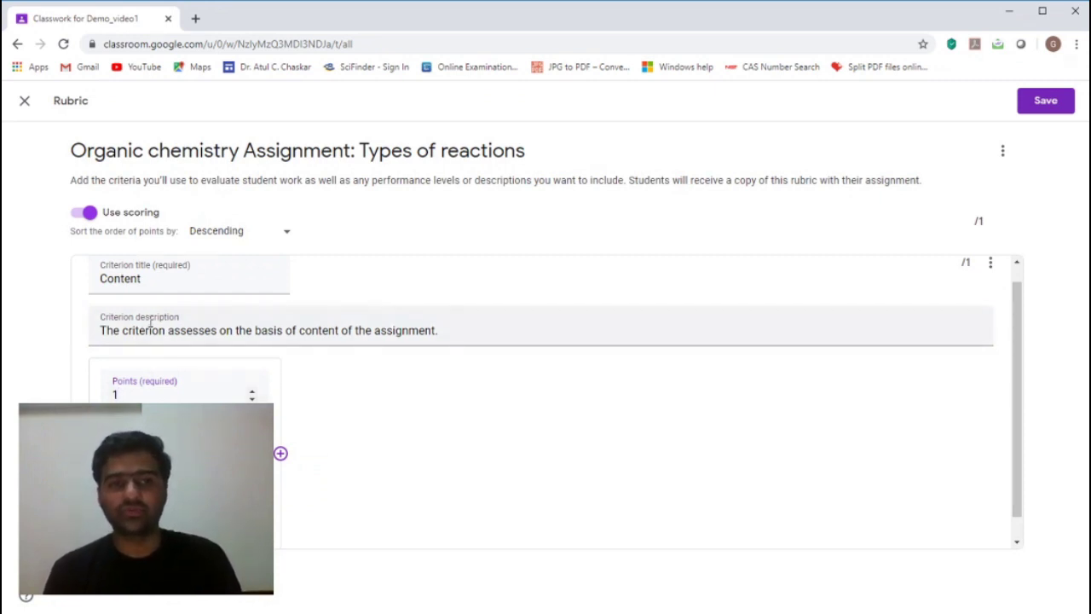
{"action": "key", "text": "BackSpace"}
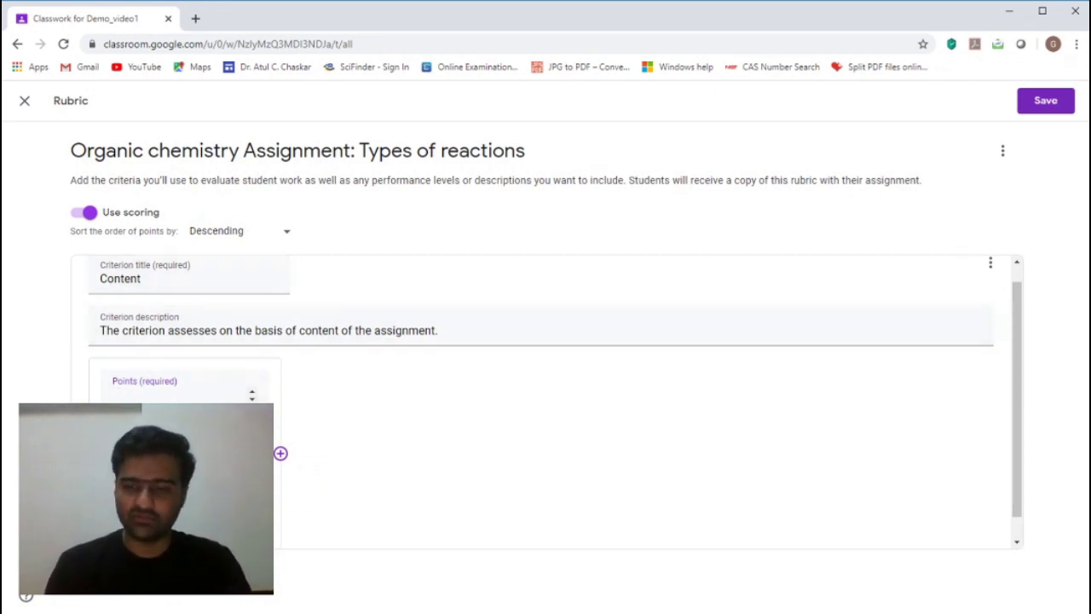
{"action": "type", "text": "6"}
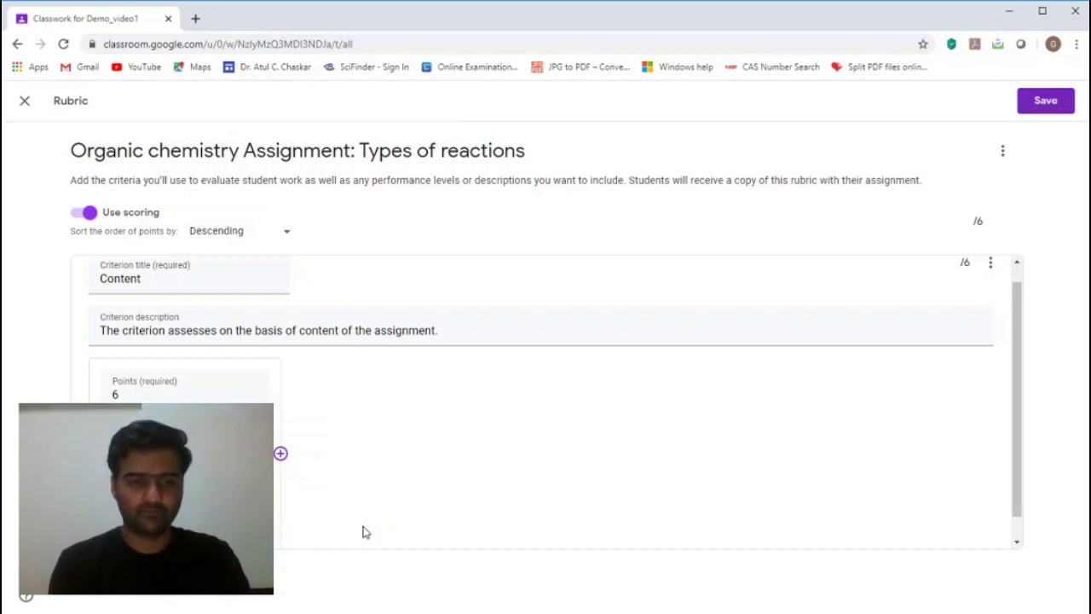
- Add a second level worth 4 points to the Content criterion and title it "Very Good"
{"action": "left_click", "coordinate": [282, 463]}
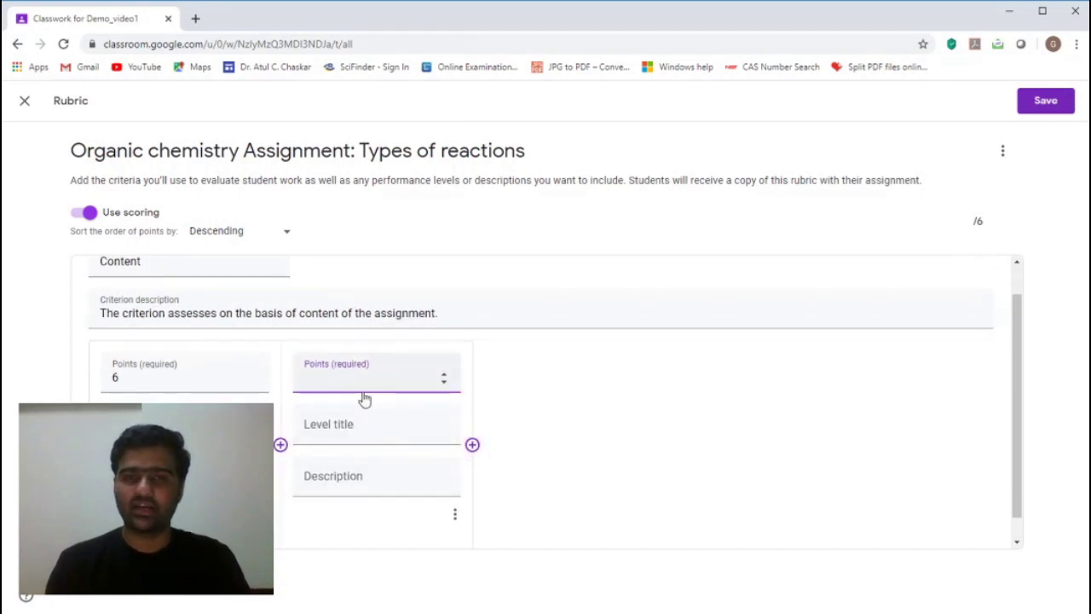
{"action": "left_click", "coordinate": [352, 430]}
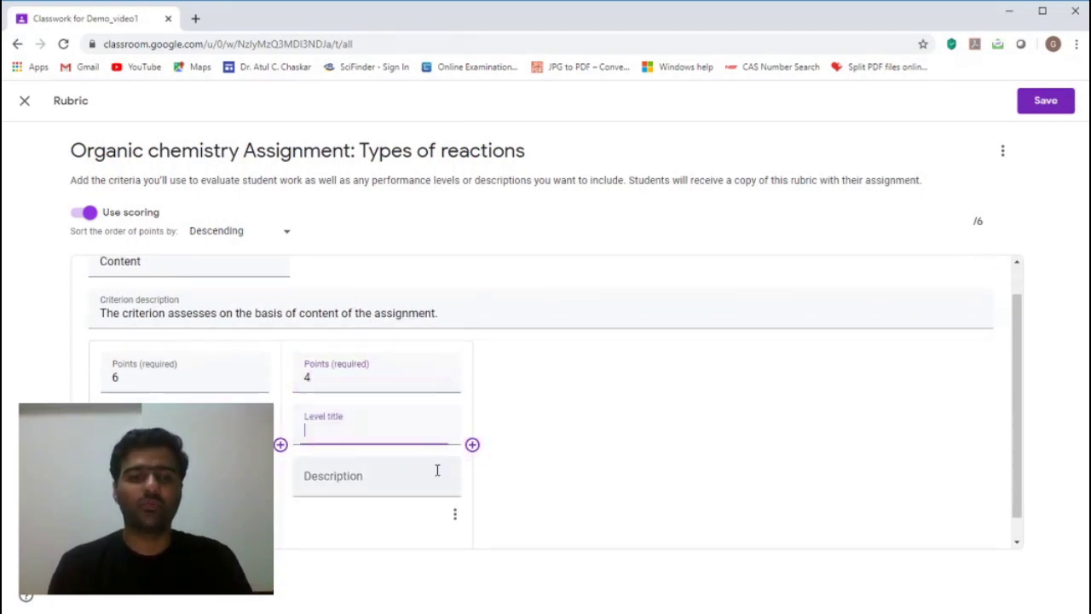
{"action": "type", "text": "Very Gog"}
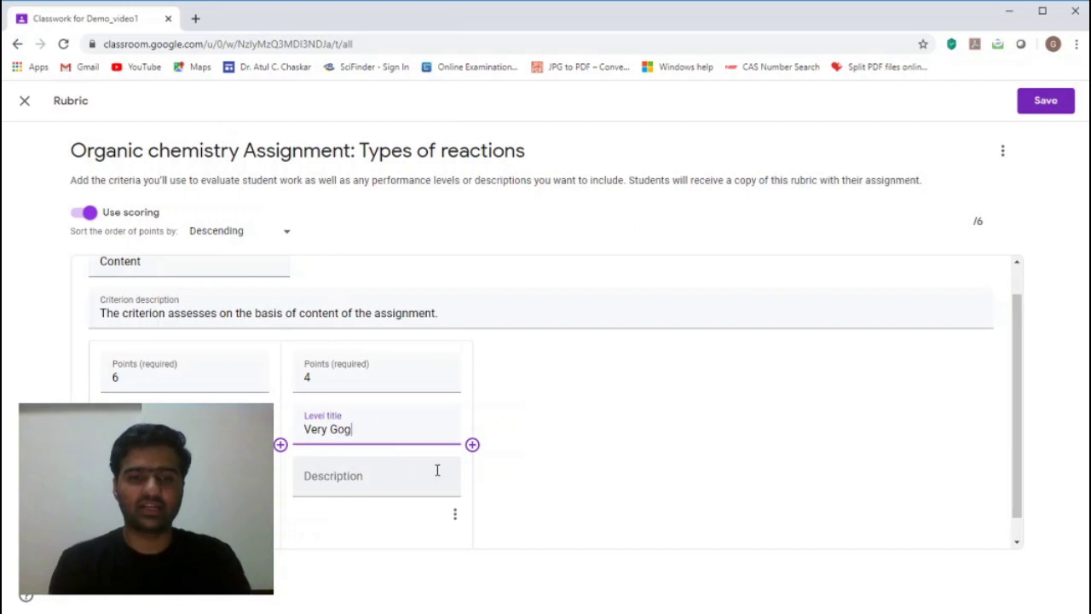
{"action": "key", "text": "BackSpace"}
{"action": "type", "text": "od"}
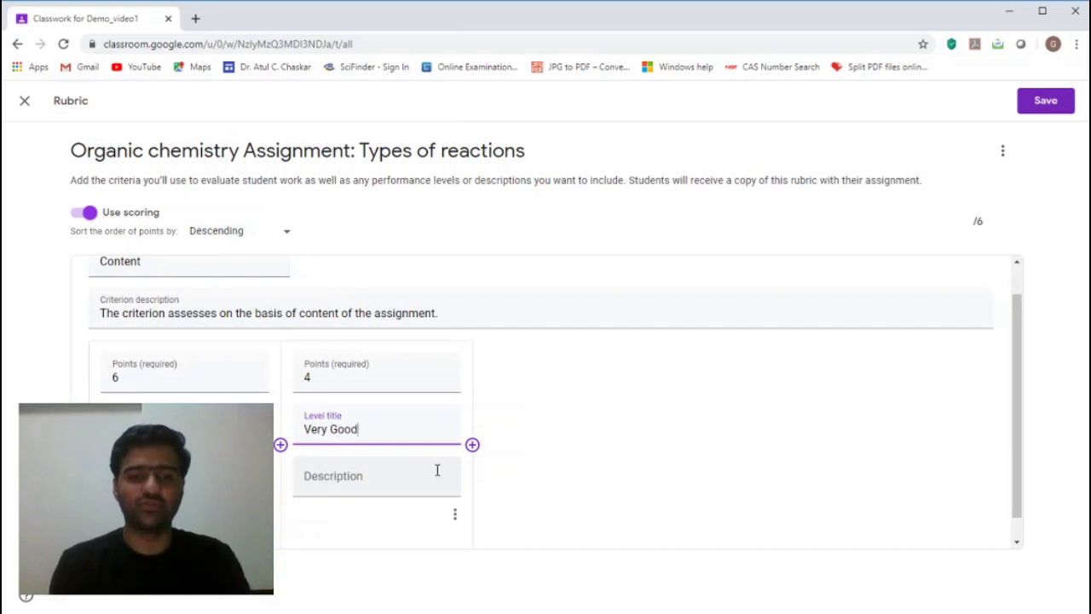
{"action": "left_click", "coordinate": [366, 490]}
- Add three more levels to the Content criterion worth 3, 2 and 1 points
{"action": "left_click", "coordinate": [472, 444]}
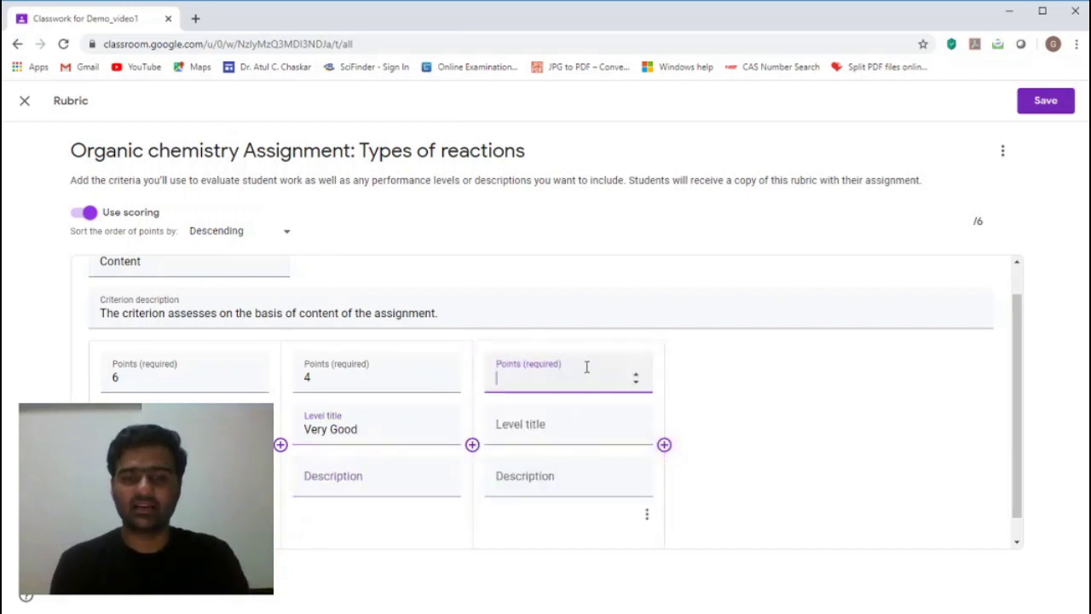
{"action": "type", "text": "3"}
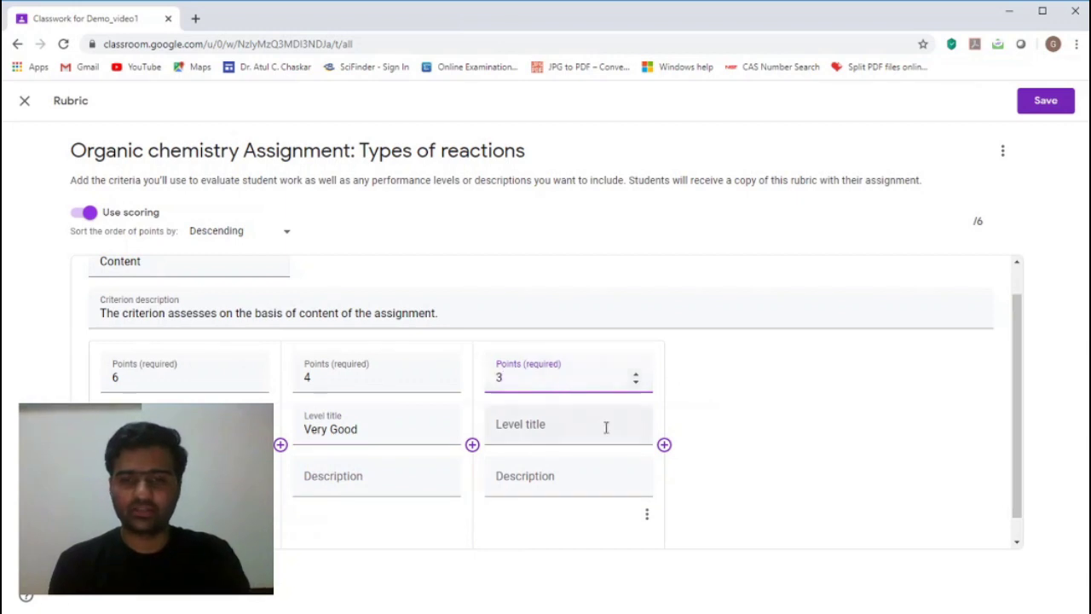
{"action": "left_click", "coordinate": [664, 449]}
{"action": "type", "text": "2"}
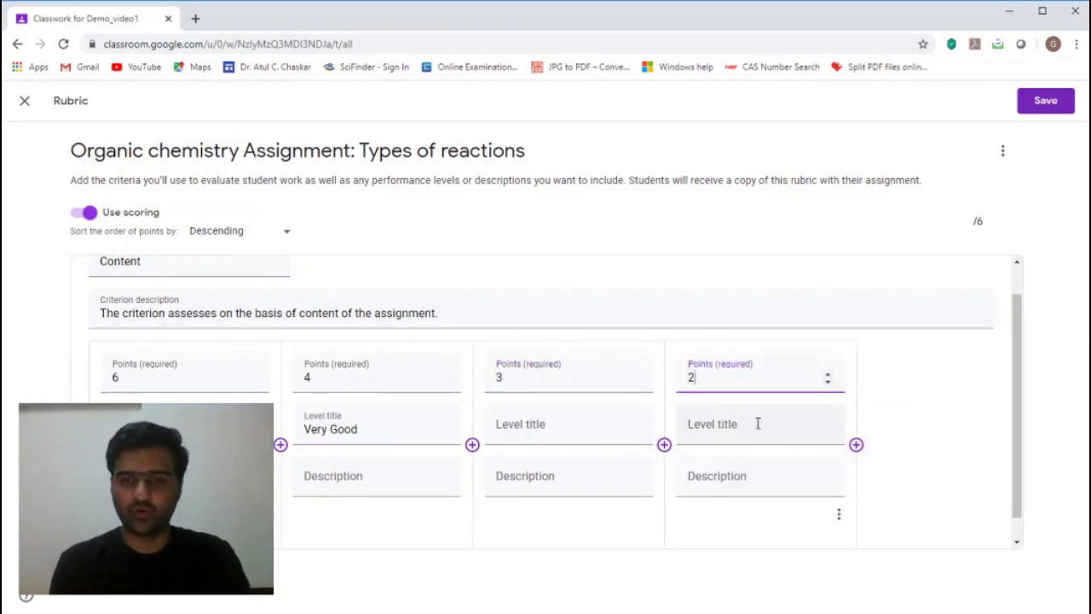
{"action": "left_click", "coordinate": [855, 444]}
{"action": "type", "text": "1"}
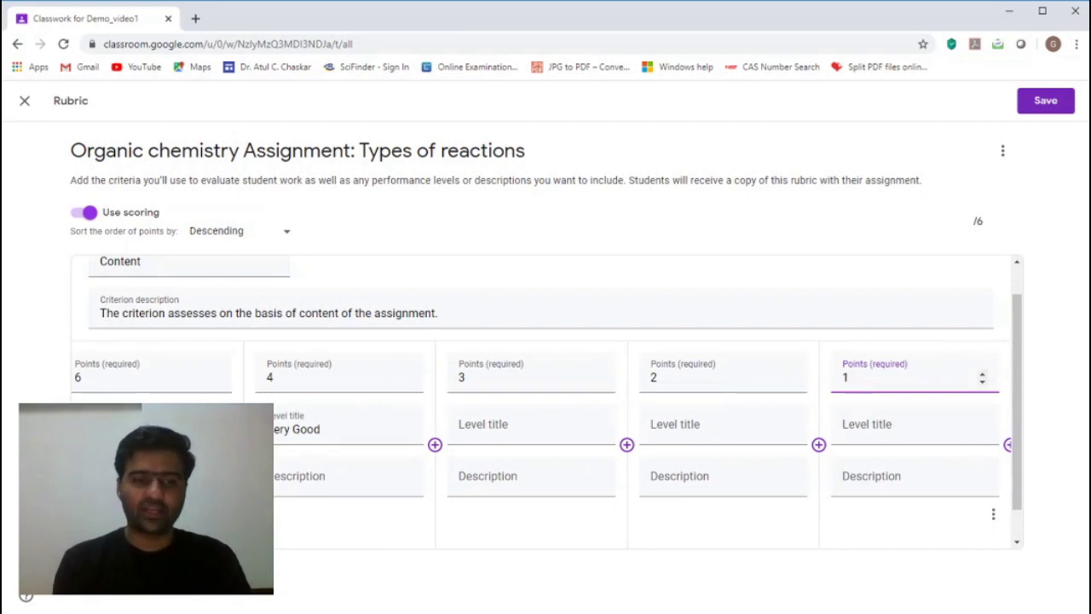
- Add a second criterion titled "Presentation" with the description "Marks the student on the way of presentation."
{"action": "left_click", "coordinate": [94, 569]}
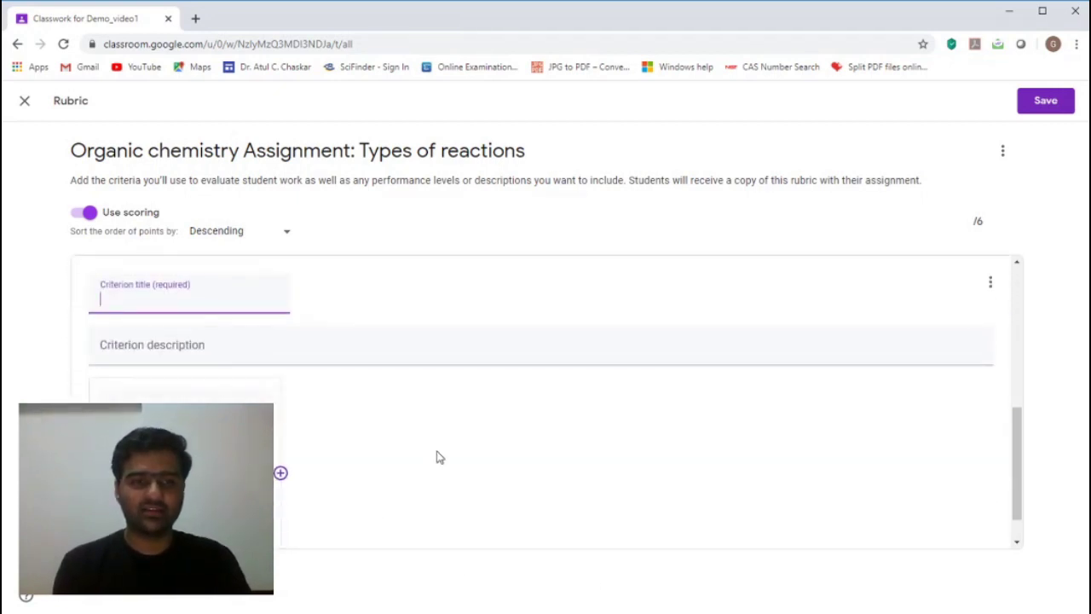
{"action": "type", "text": "Presentation"}
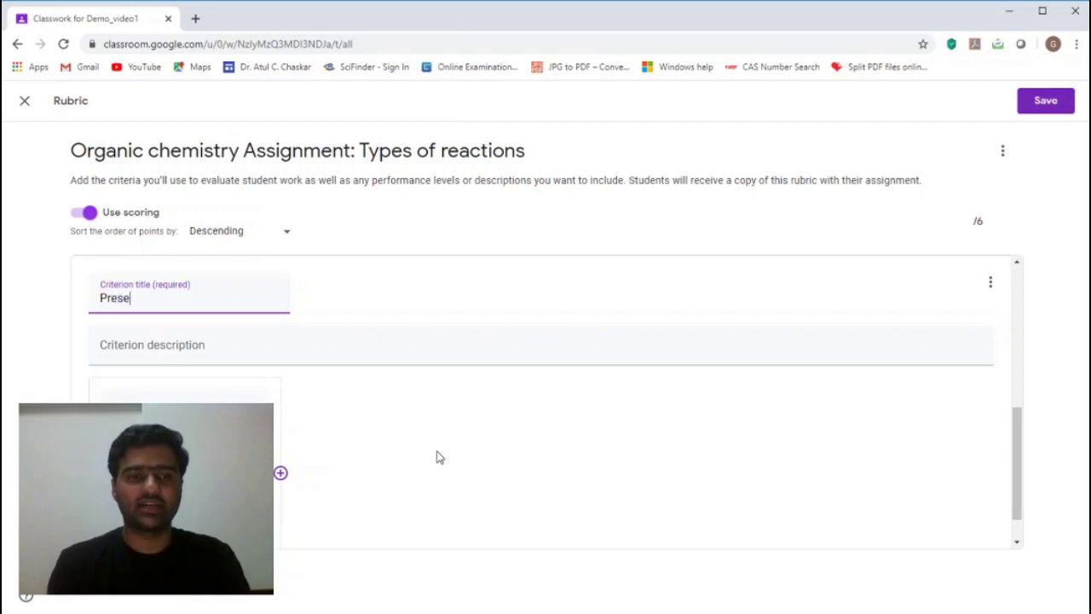
{"action": "left_click", "coordinate": [157, 360]}
{"action": "type", "text": "Marks th"}
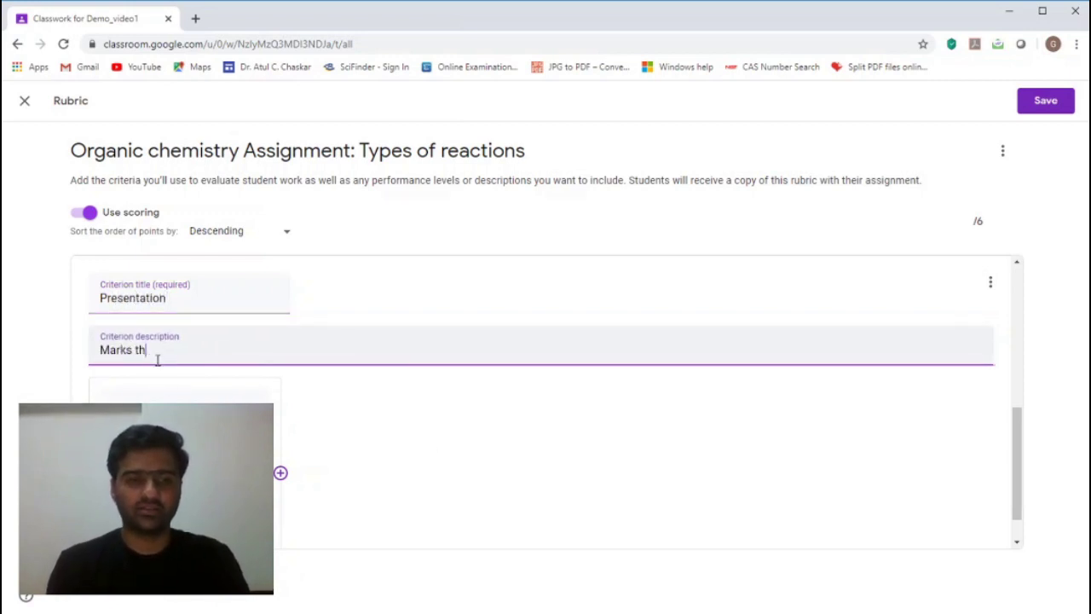
{"action": "type", "text": "e student on the w"}
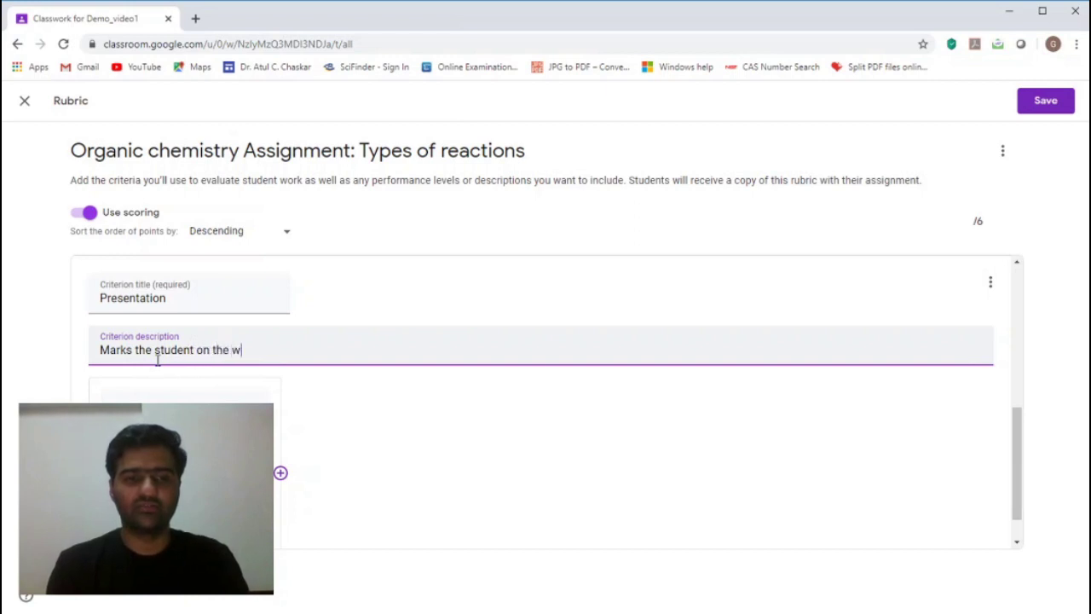
{"action": "type", "text": "ay of presentation"}
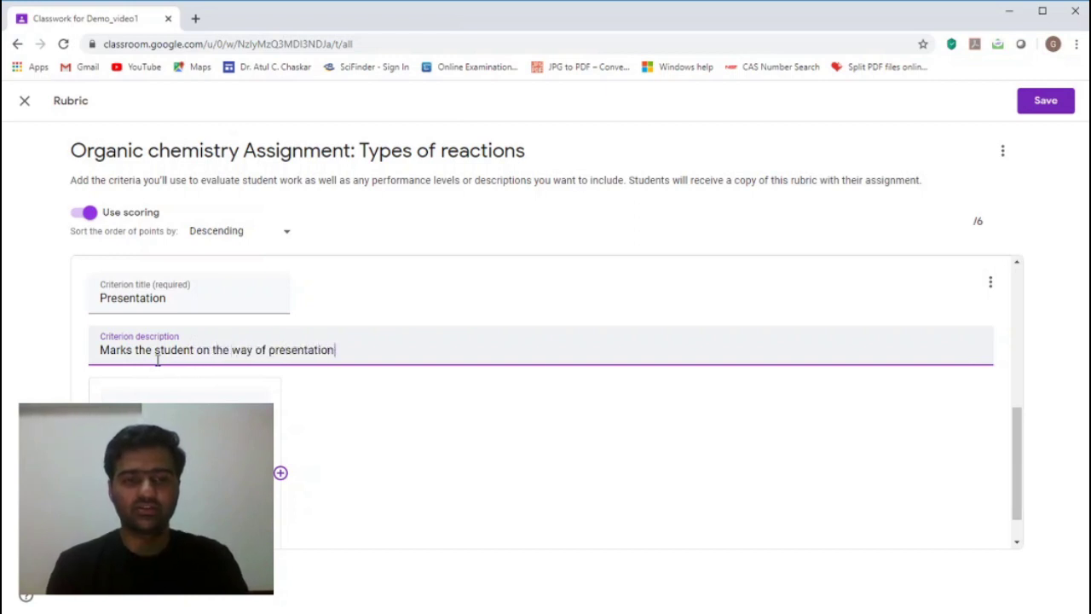
{"action": "type", "text": "."}
- Give the Presentation criterion a 4-point level and a 3-point level titled "Very Good!", and save the rubric
{"action": "key", "text": "Tab"}
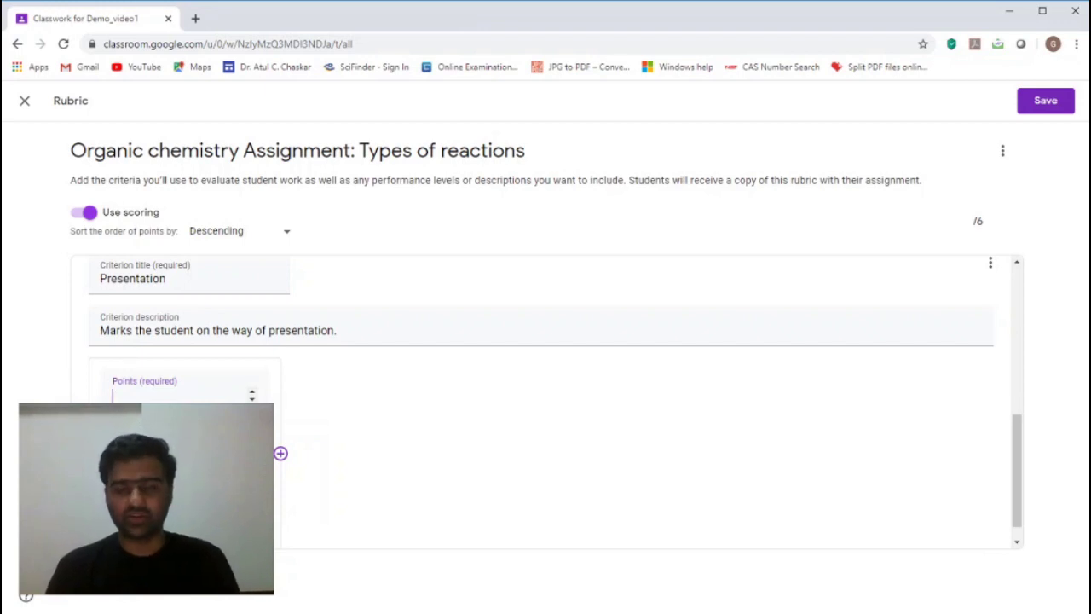
{"action": "type", "text": "4"}
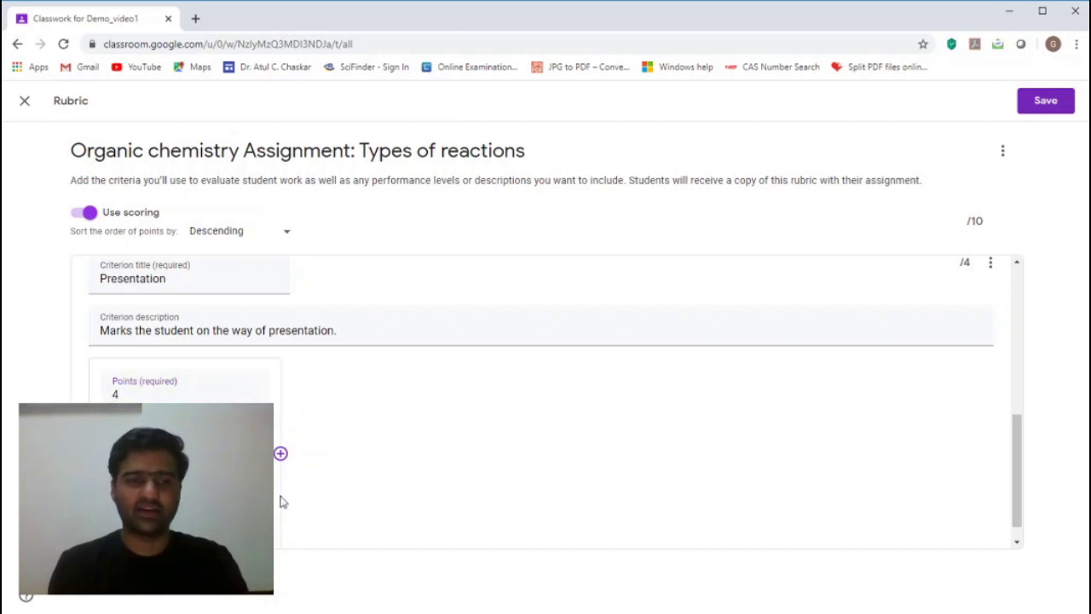
{"action": "left_click", "coordinate": [281, 454]}
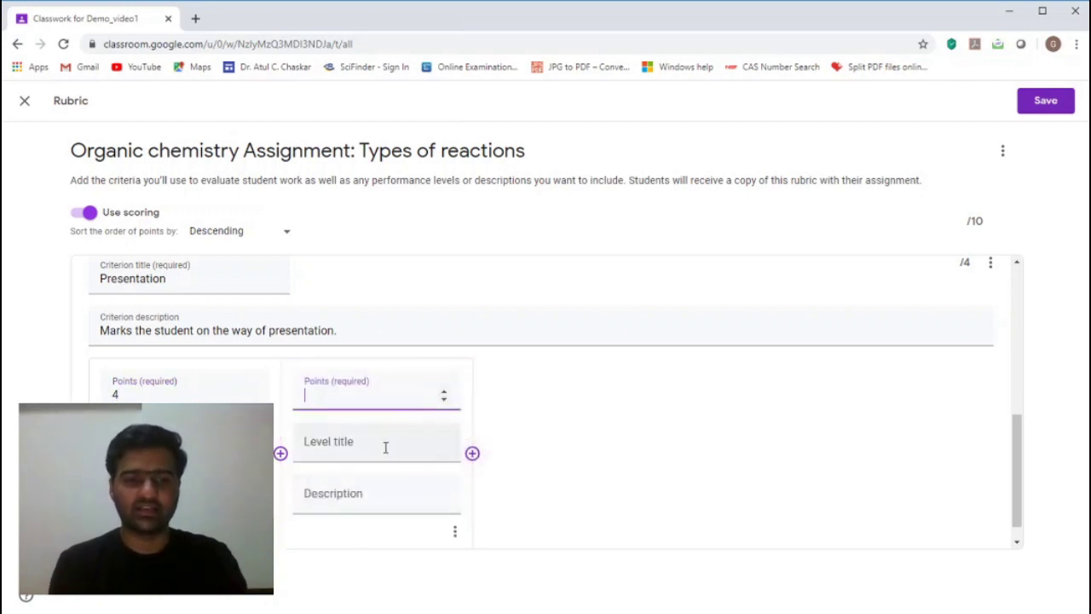
{"action": "left_click", "coordinate": [368, 451]}
{"action": "type", "text": "Very go"}
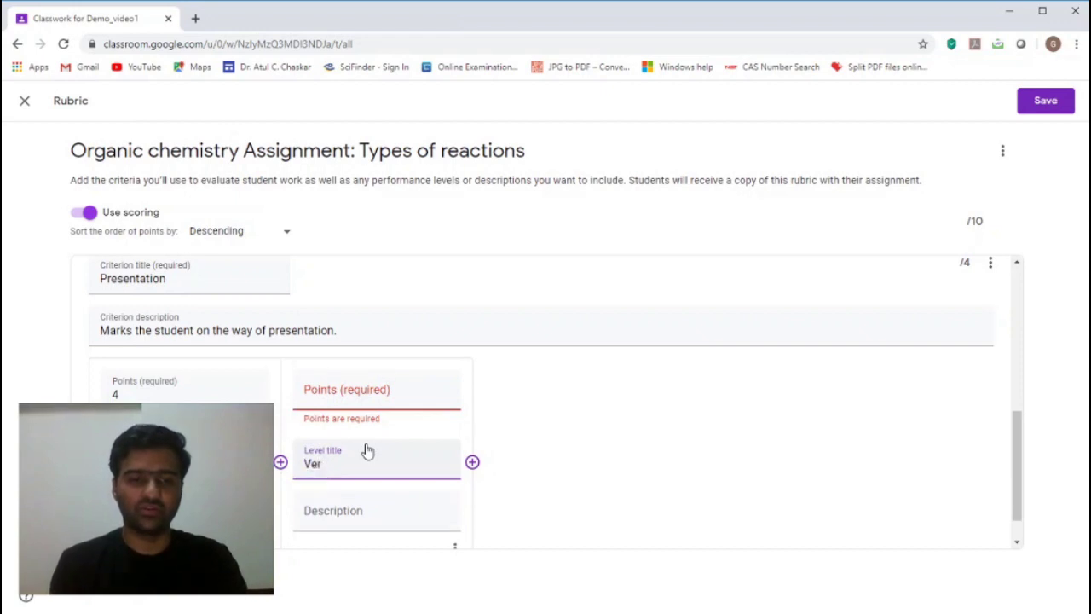
{"action": "key", "text": "BackSpace"}
{"action": "key", "text": "BackSpace"}
{"action": "type", "text": "Good!"}
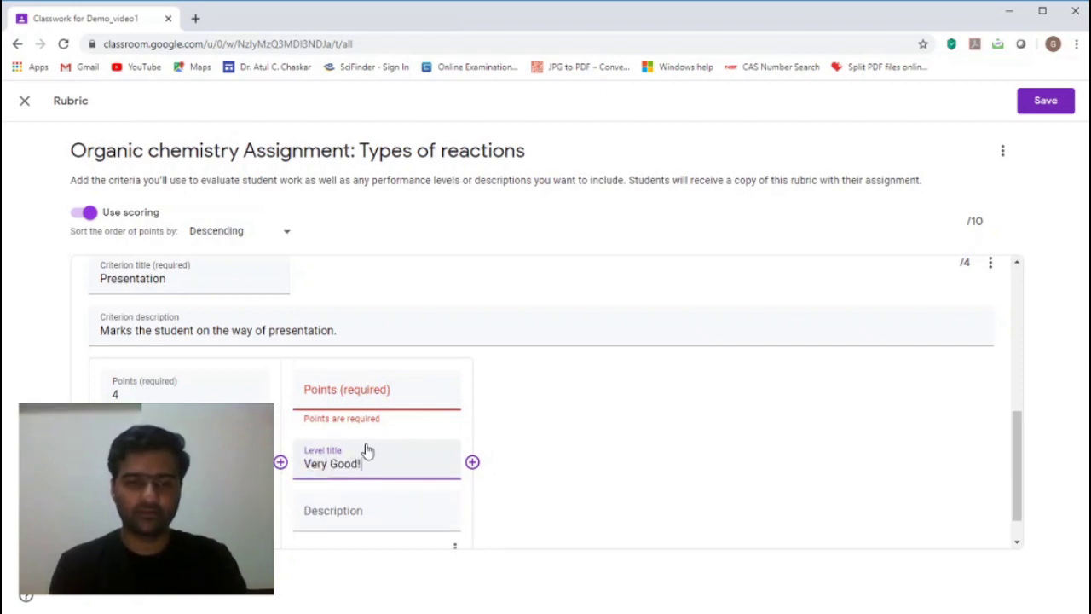
{"action": "left_click", "coordinate": [333, 389]}
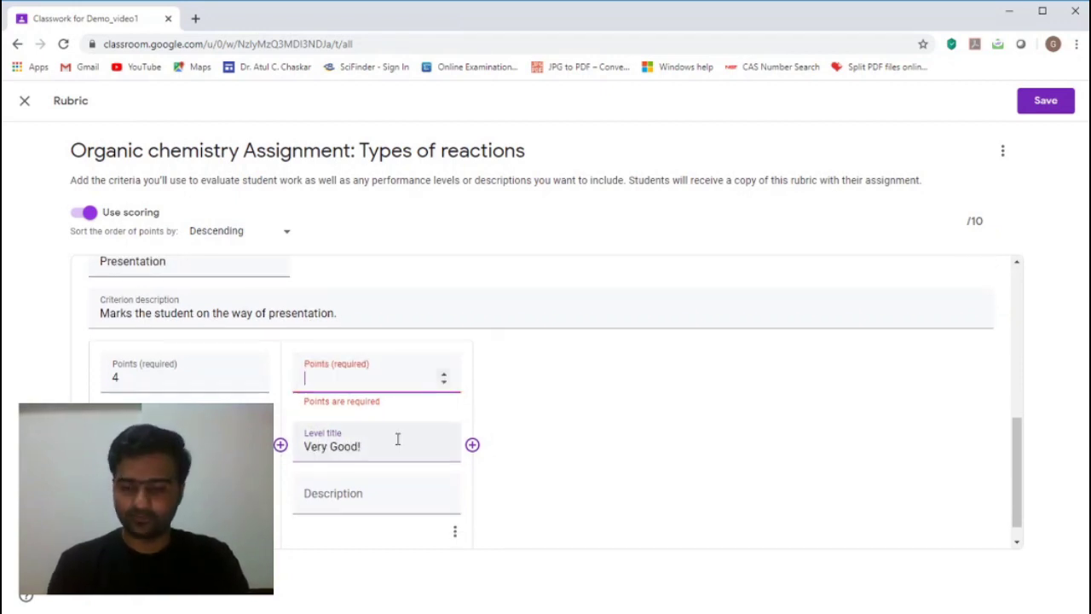
{"action": "type", "text": "3"}
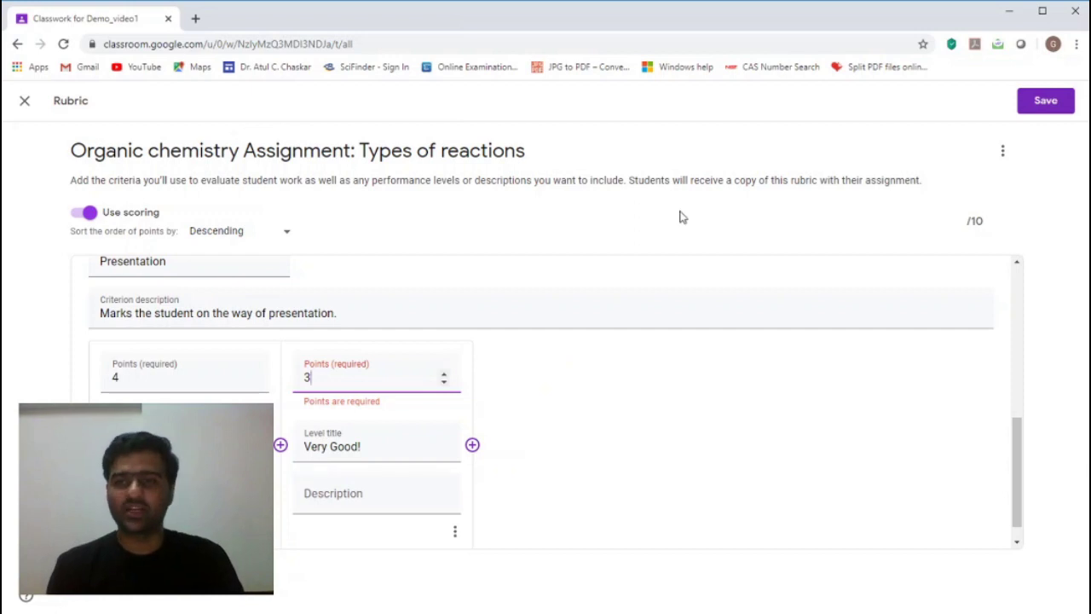
{"action": "left_click", "coordinate": [1046, 101]}
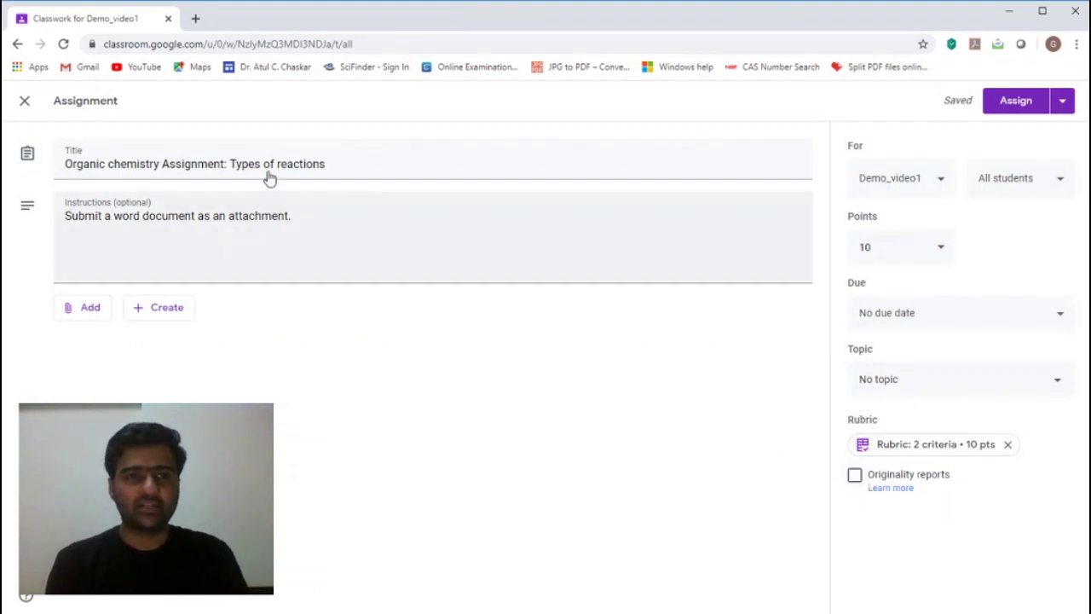
{"action": "left_click", "coordinate": [195, 19]}
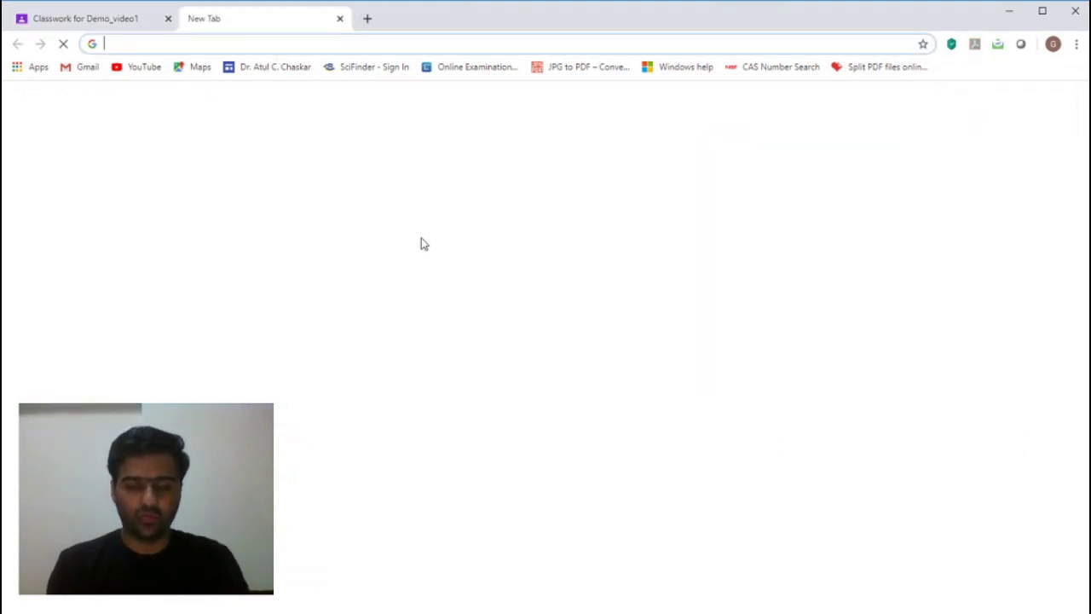
{"action": "type", "text": "www.google.co.in"}
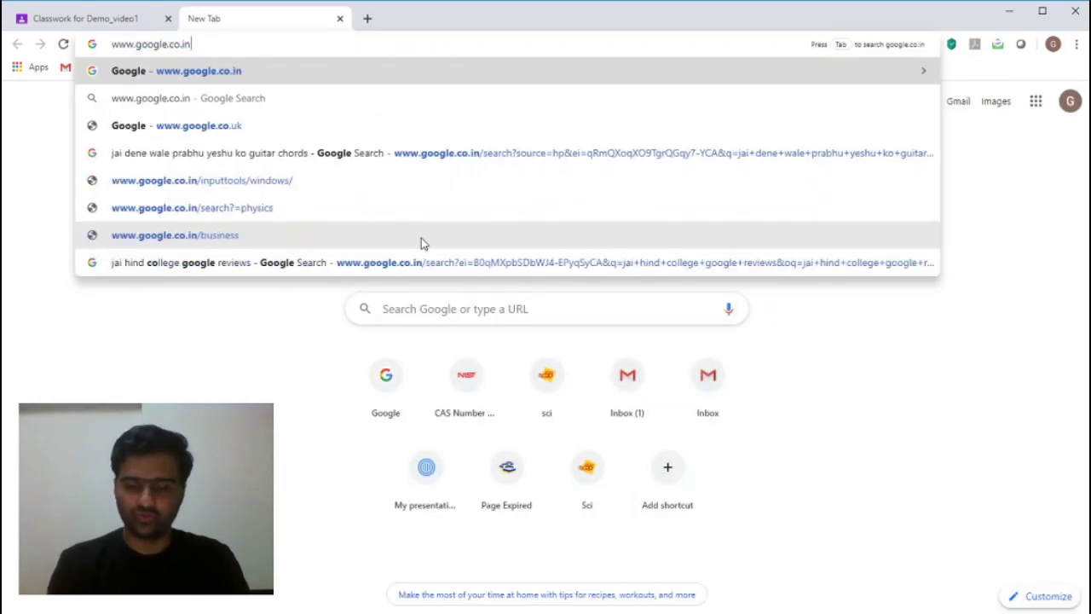
{"action": "key", "text": "Return"}
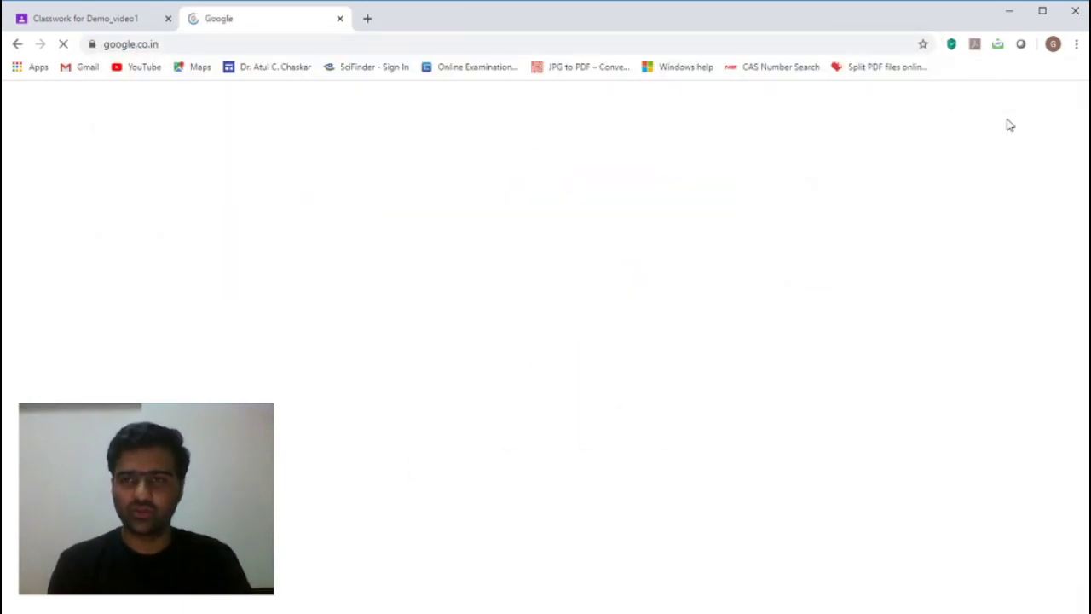
{"action": "left_click", "coordinate": [1062, 109]}
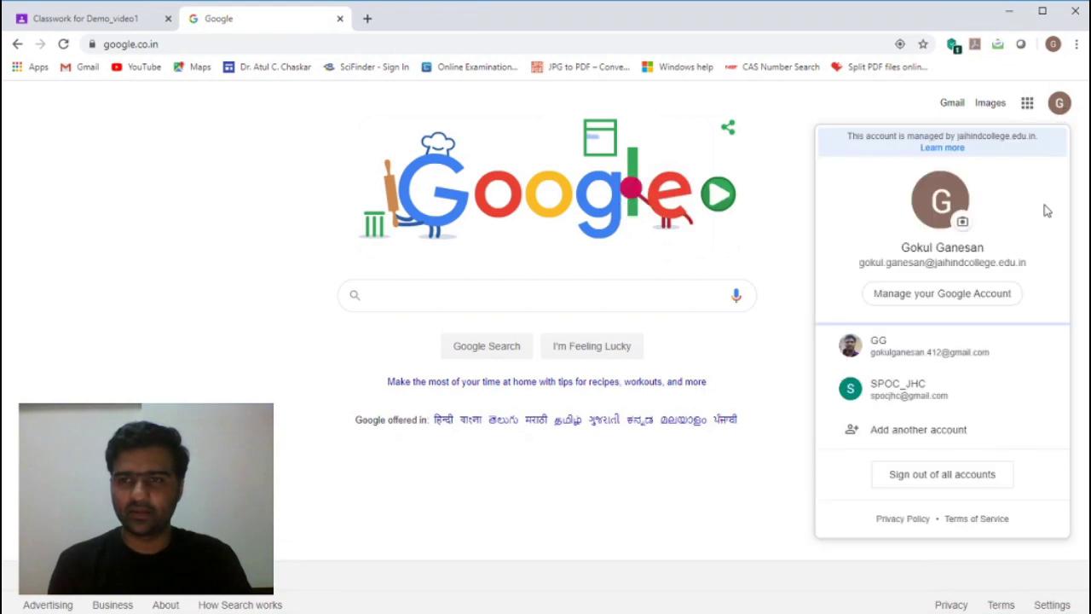
{"action": "left_click", "coordinate": [927, 349]}
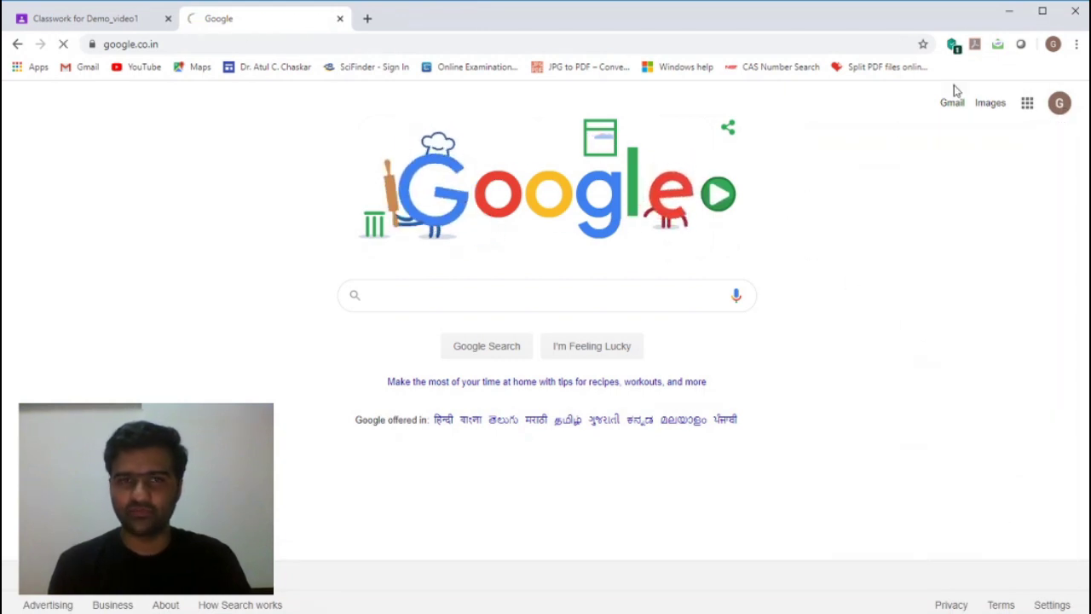
- Open Google Classroom from the Google apps list while signed in with the student account
{"action": "left_click", "coordinate": [1028, 106]}
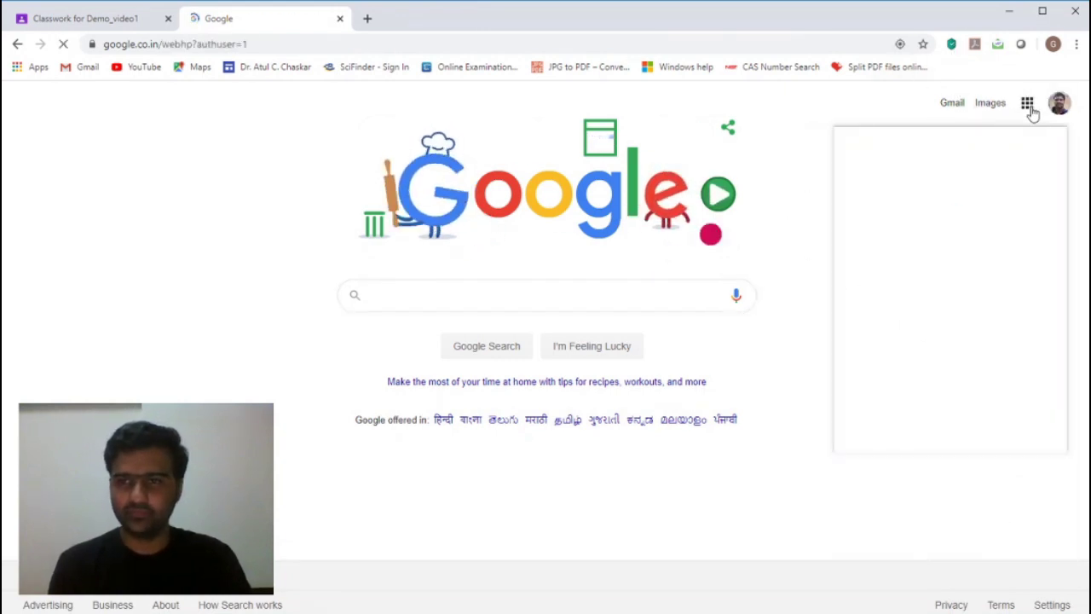
{"action": "scroll", "coordinate": [1062, 397], "scroll_direction": "down", "scroll_amount": 5}
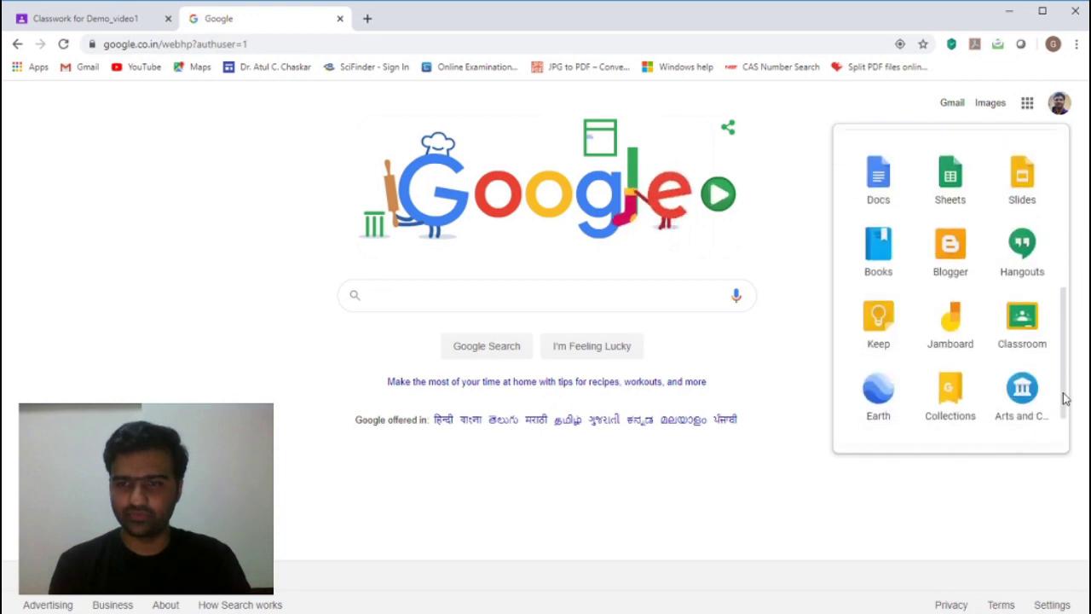
{"action": "left_click", "coordinate": [1028, 285]}
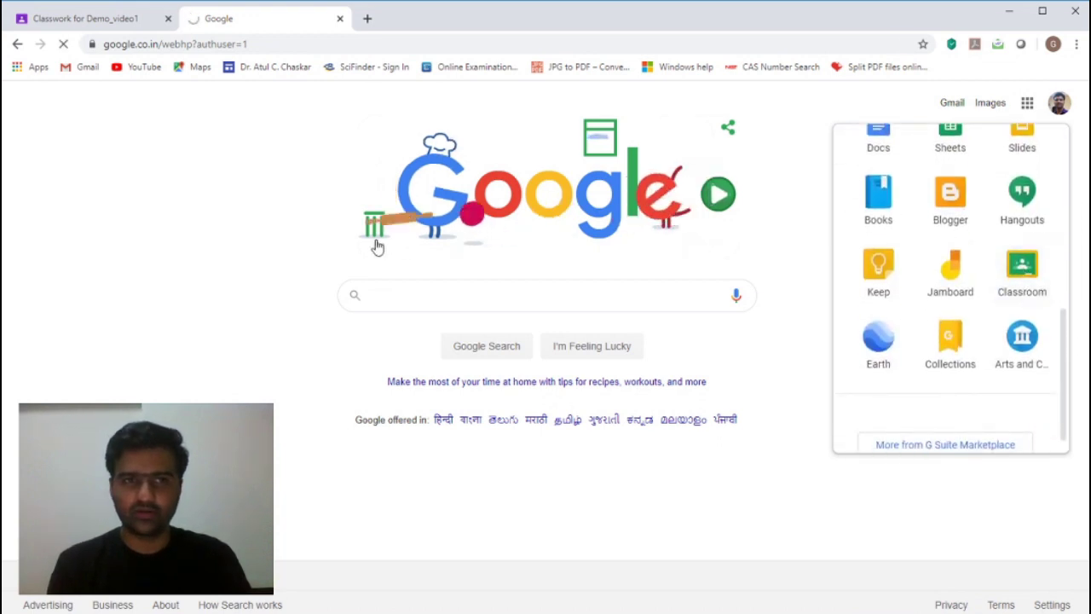
- Return to the teacher's assignment draft and assign it to all students of Demo_video1
{"action": "left_click", "coordinate": [80, 23]}
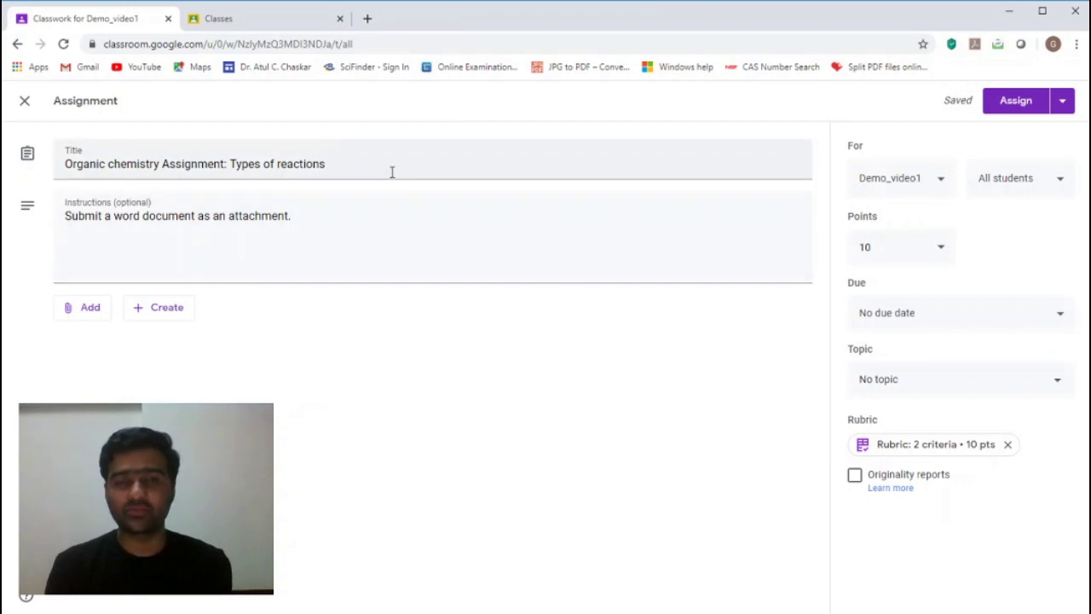
{"action": "left_click", "coordinate": [1008, 103]}
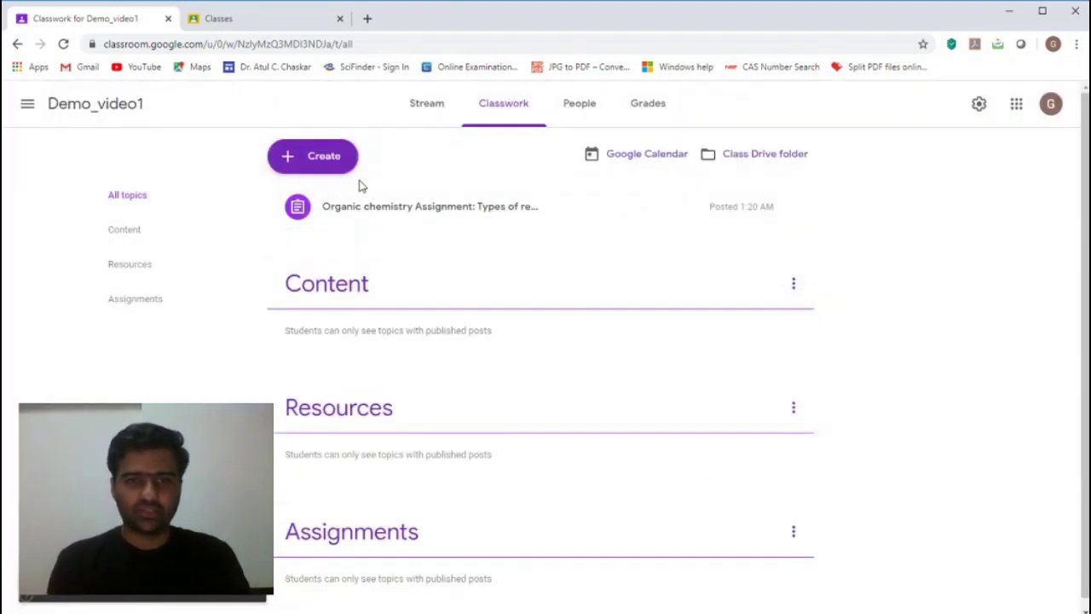
- Open the posted organic chemistry assignment in the student's Demo_video1 class and examine the levels of both rubric criteria
{"action": "left_click", "coordinate": [232, 19]}
{"action": "left_click", "coordinate": [98, 166]}
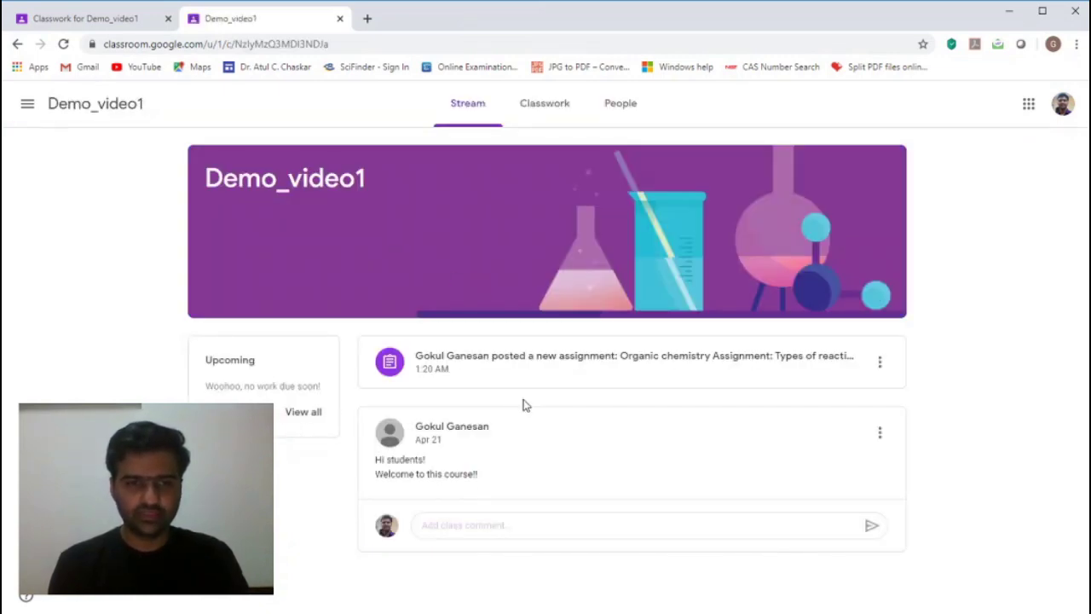
{"action": "left_click", "coordinate": [645, 362]}
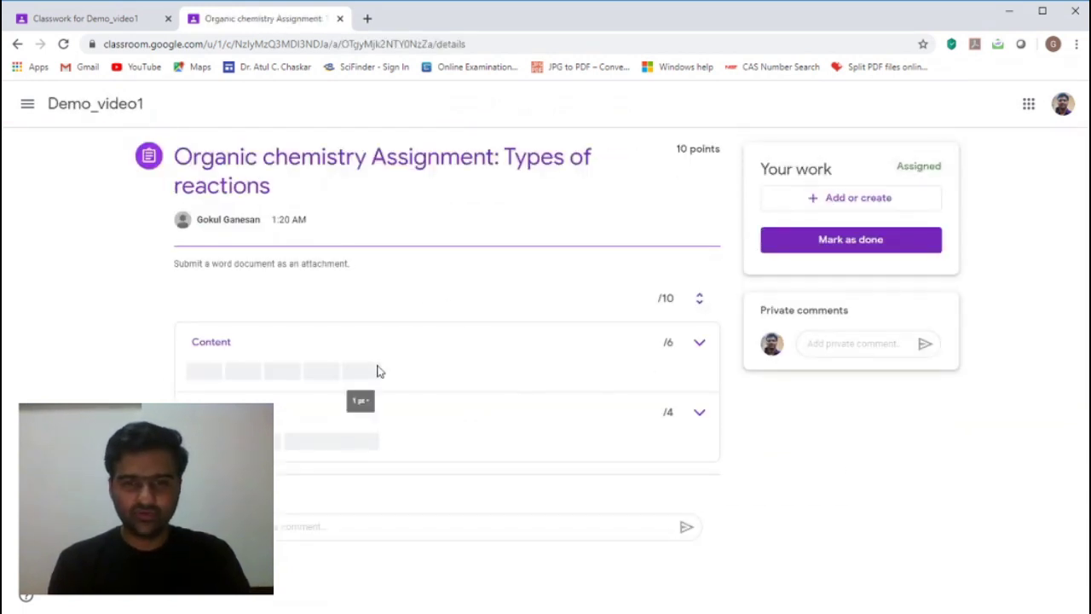
{"action": "left_click", "coordinate": [698, 344]}
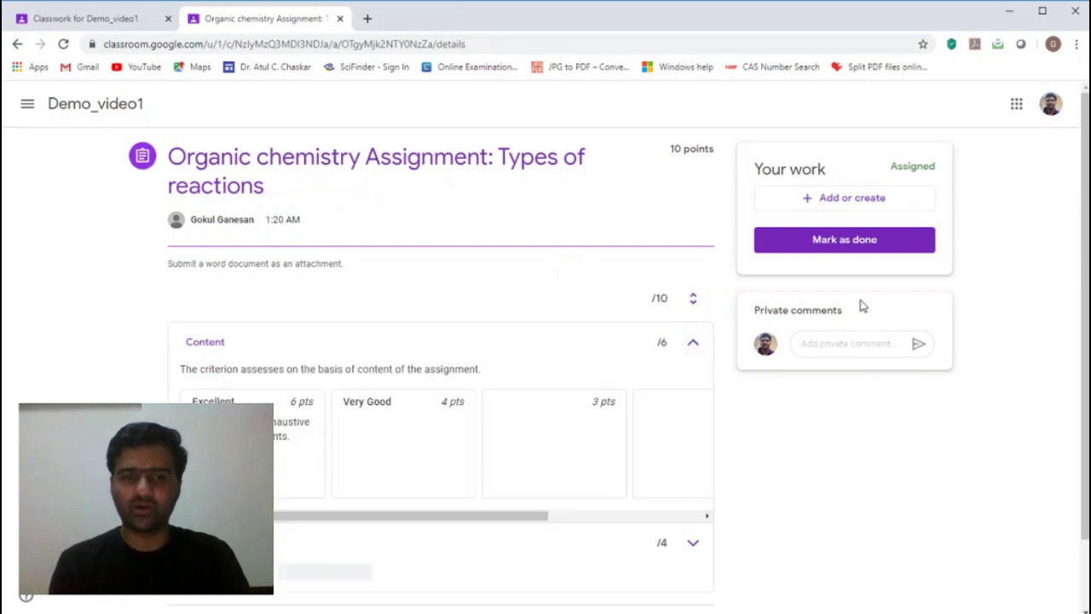
{"action": "scroll", "coordinate": [1081, 252], "scroll_direction": "down", "scroll_amount": 1}
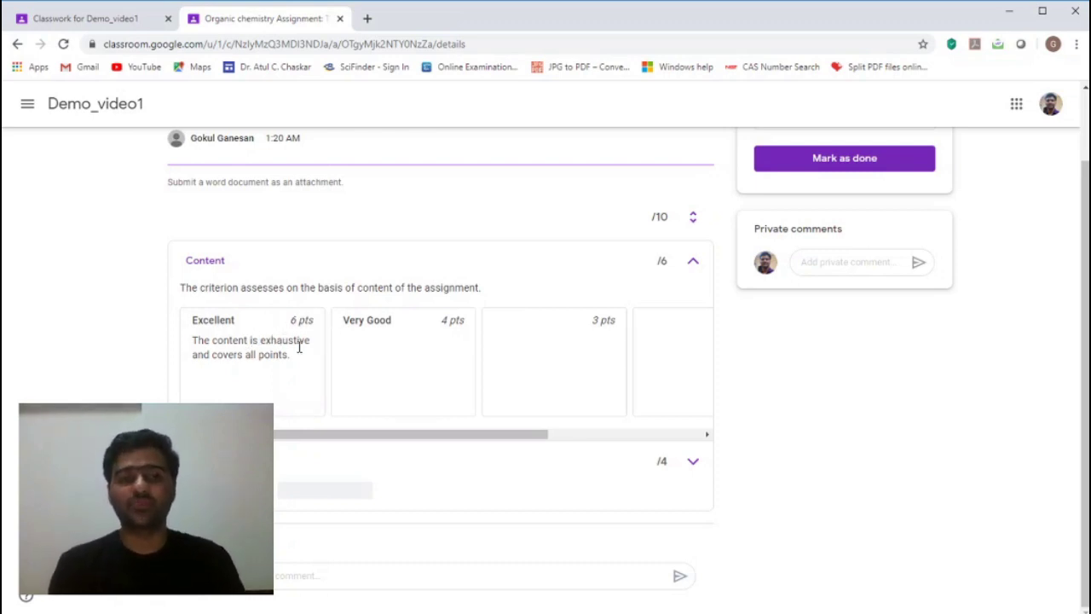
{"action": "left_click", "coordinate": [694, 461]}
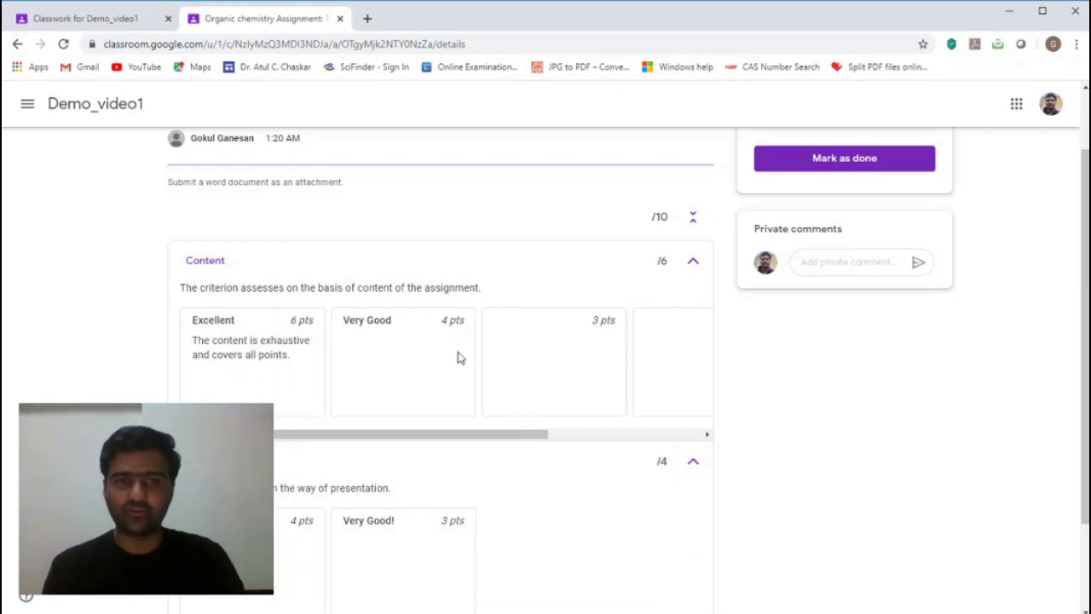
{"action": "scroll", "coordinate": [1079, 316], "scroll_direction": "down", "scroll_amount": 1}
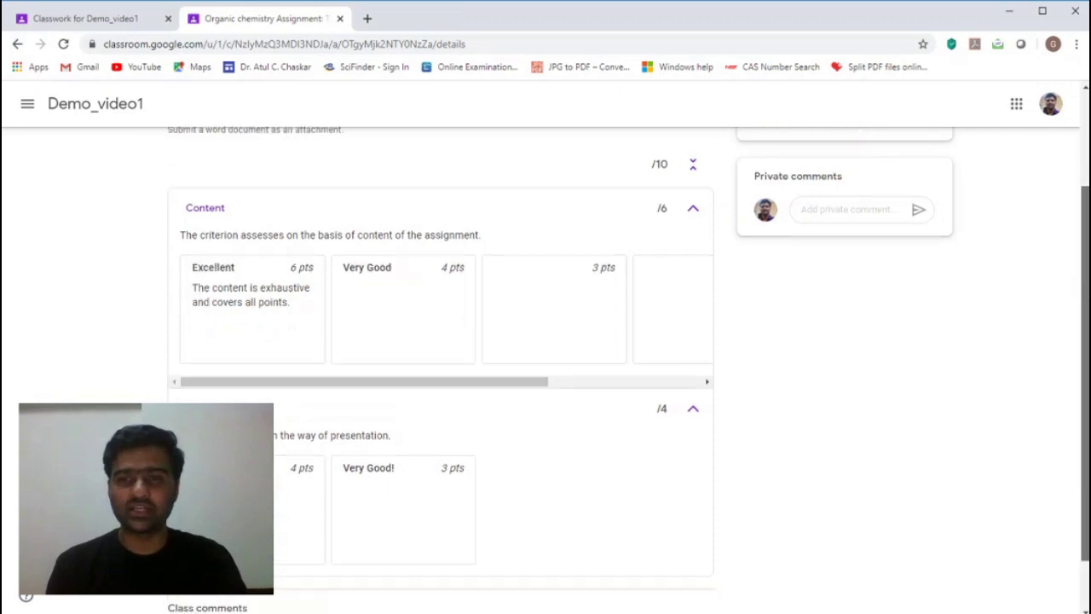
{"action": "scroll", "coordinate": [1079, 315], "scroll_direction": "up", "scroll_amount": 2}
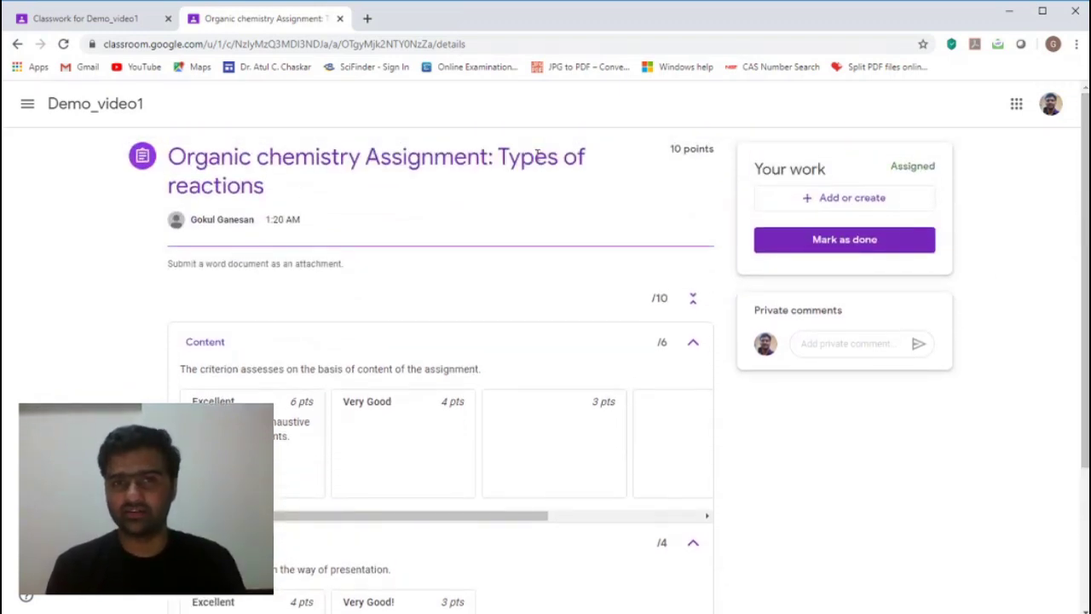
- Edit the organic chemistry assignment in the teacher's classwork to enable originality reports, and save the change
{"action": "left_click", "coordinate": [95, 17]}
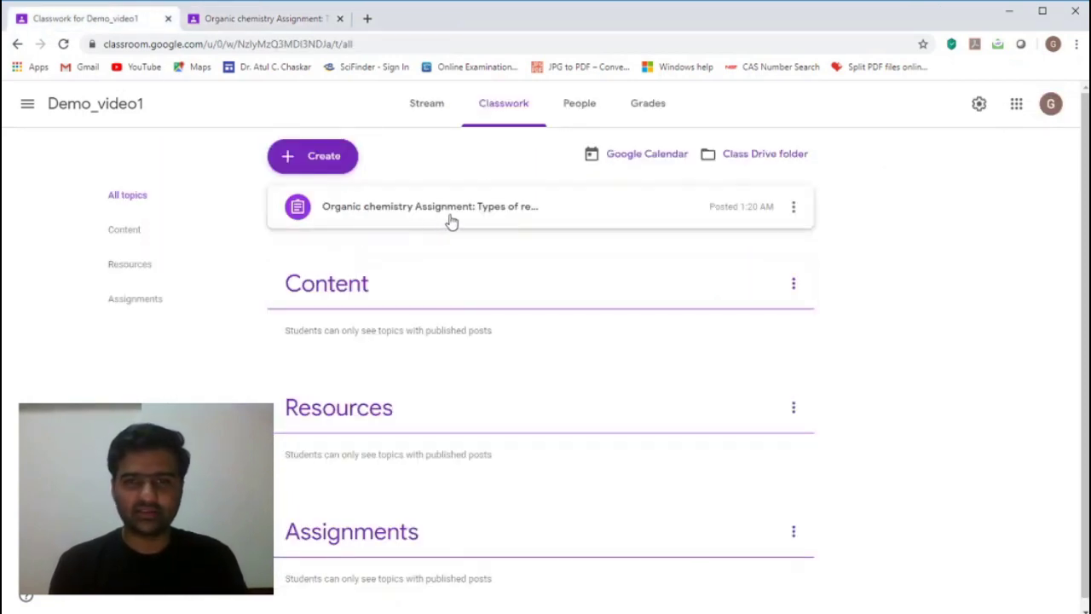
{"action": "left_click", "coordinate": [794, 212]}
{"action": "left_click", "coordinate": [752, 241]}
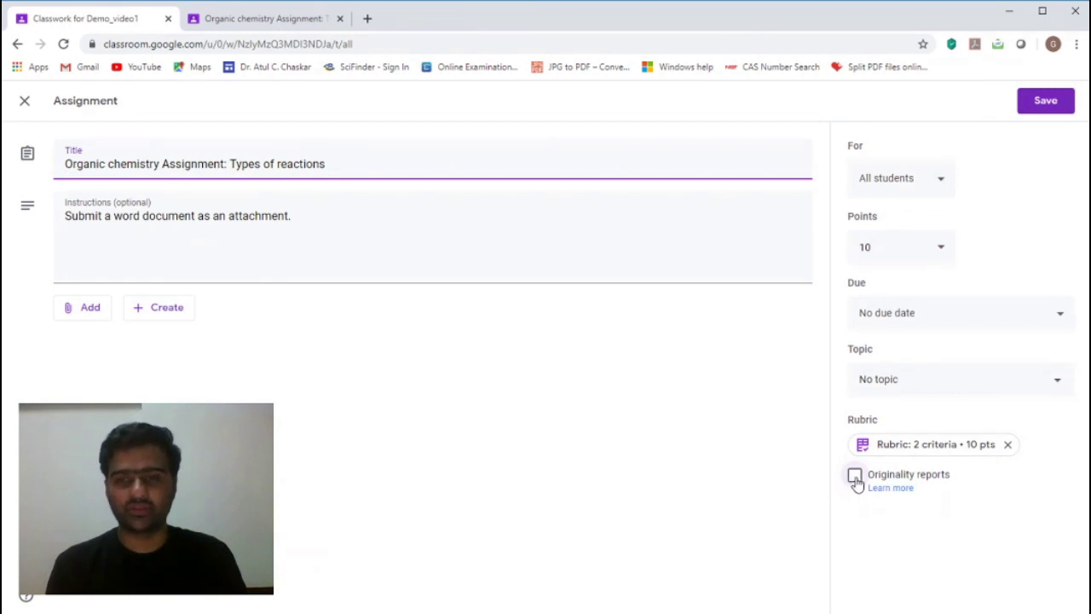
{"action": "left_click", "coordinate": [855, 478]}
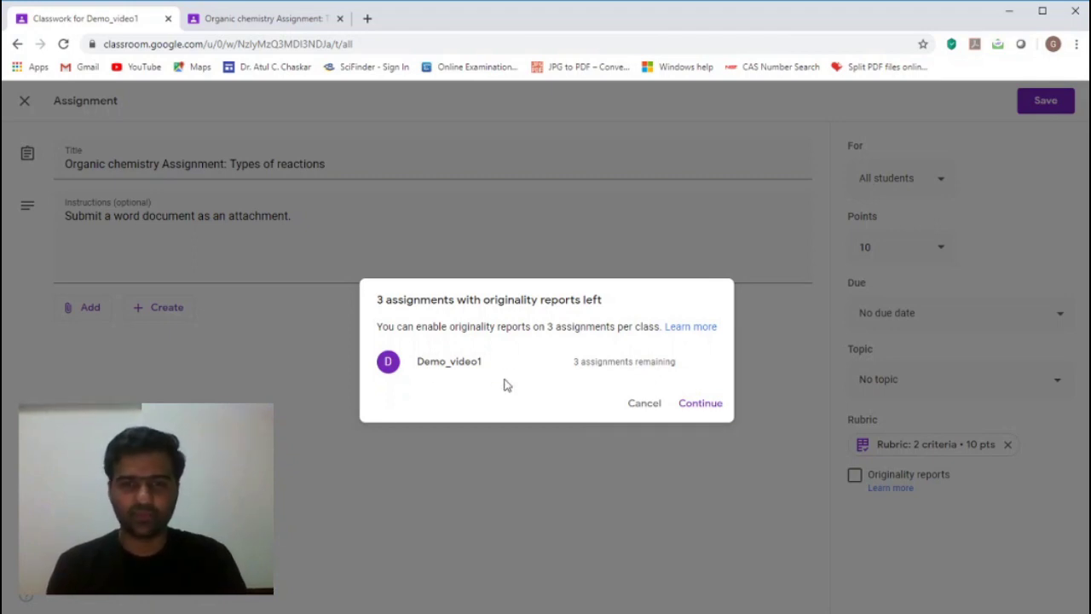
{"action": "left_click", "coordinate": [695, 329]}
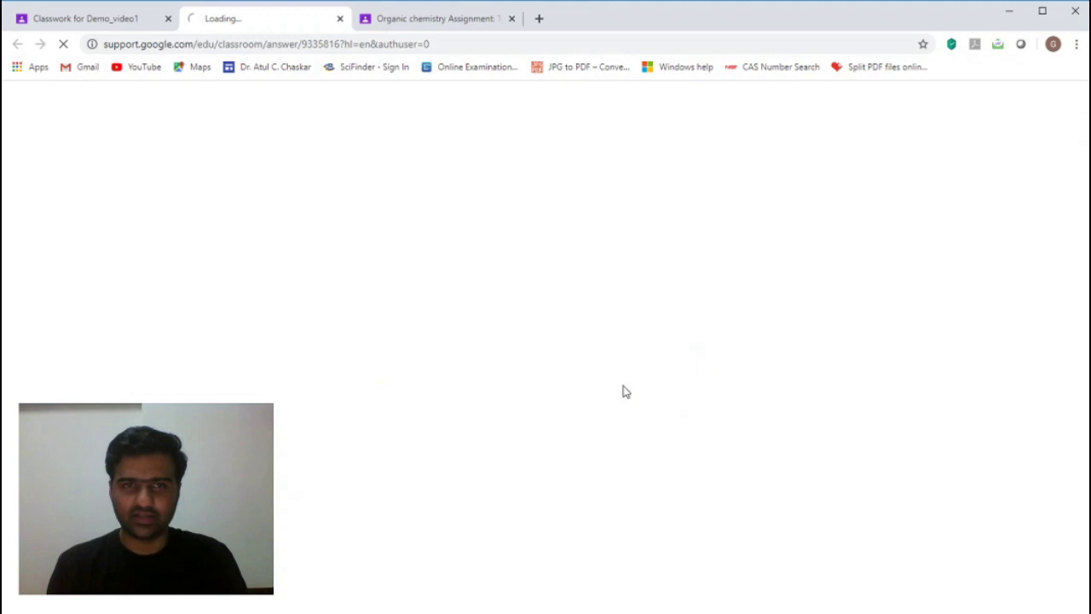
{"action": "left_click", "coordinate": [340, 18]}
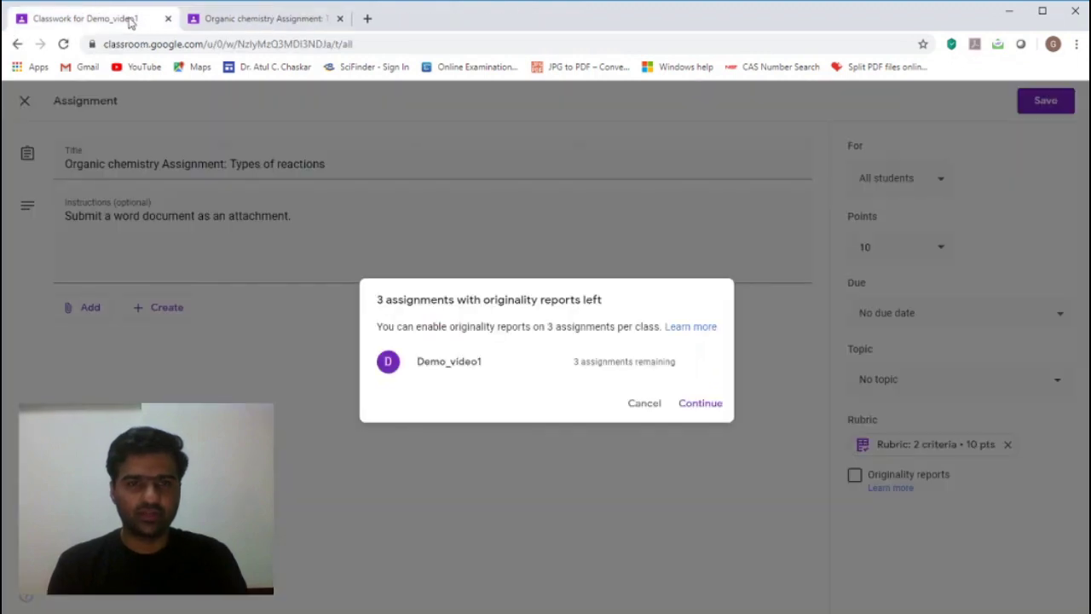
{"action": "left_click", "coordinate": [704, 407]}
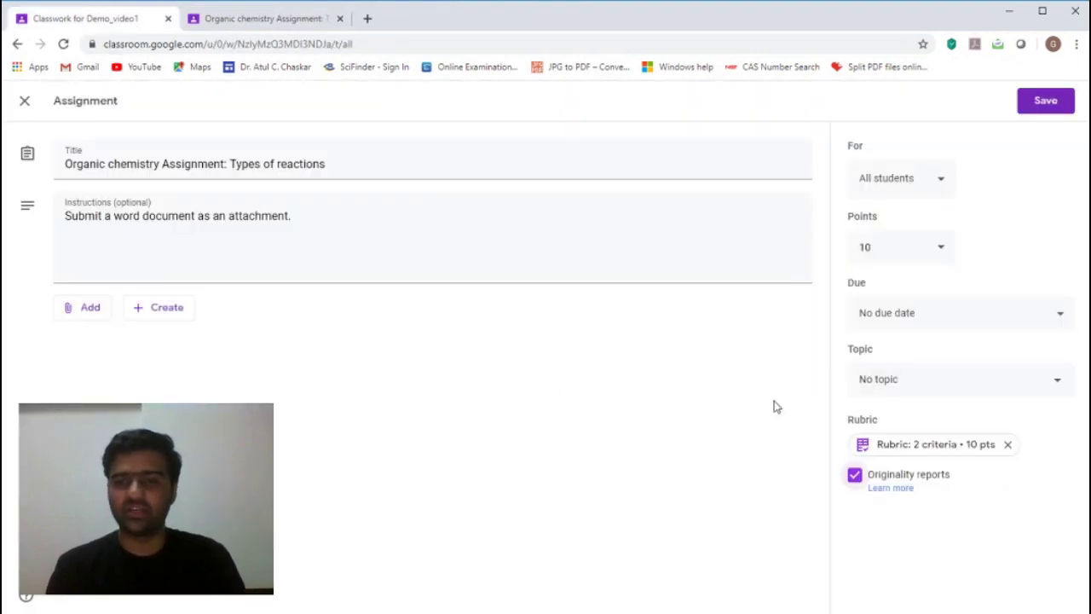
{"action": "left_click", "coordinate": [1046, 103]}
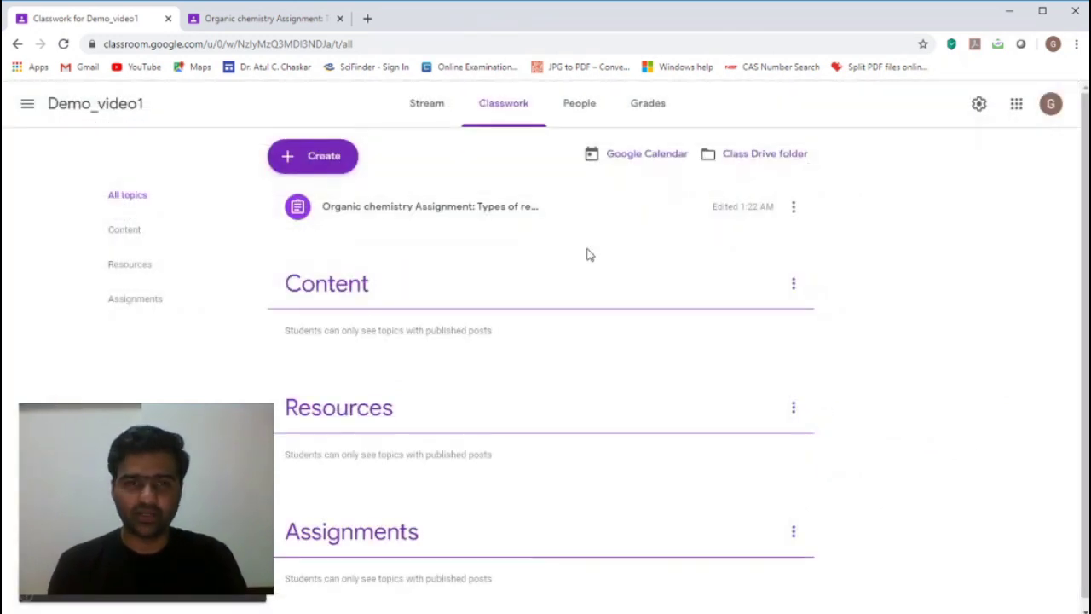
- Reload the assignment page in the student's account, add a new Google Docs document to the student's work and open it
{"action": "left_click", "coordinate": [256, 18]}
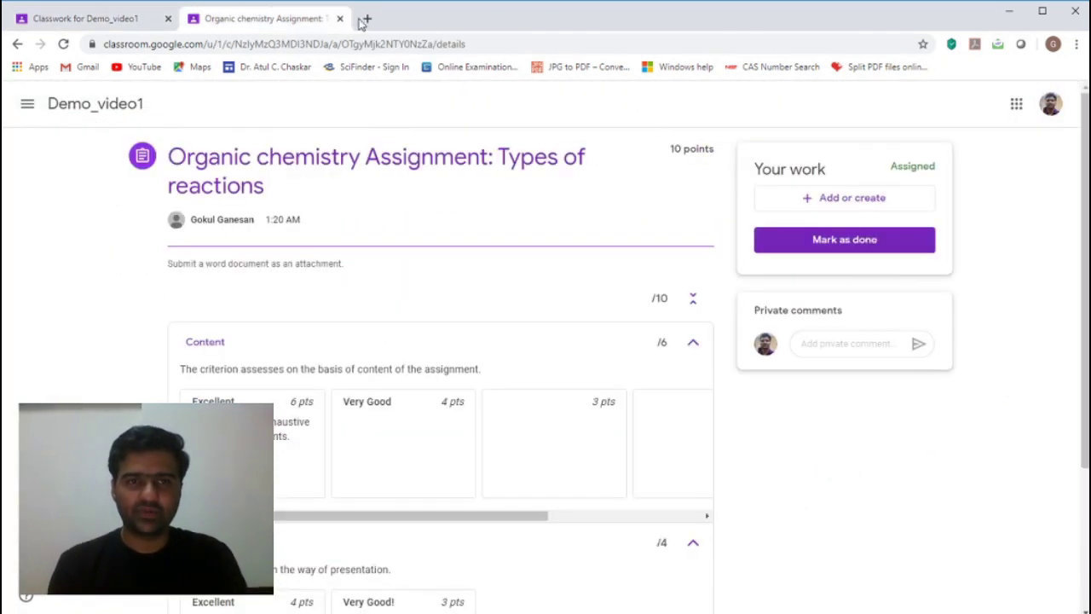
{"action": "left_click", "coordinate": [321, 44]}
{"action": "key", "text": "Return"}
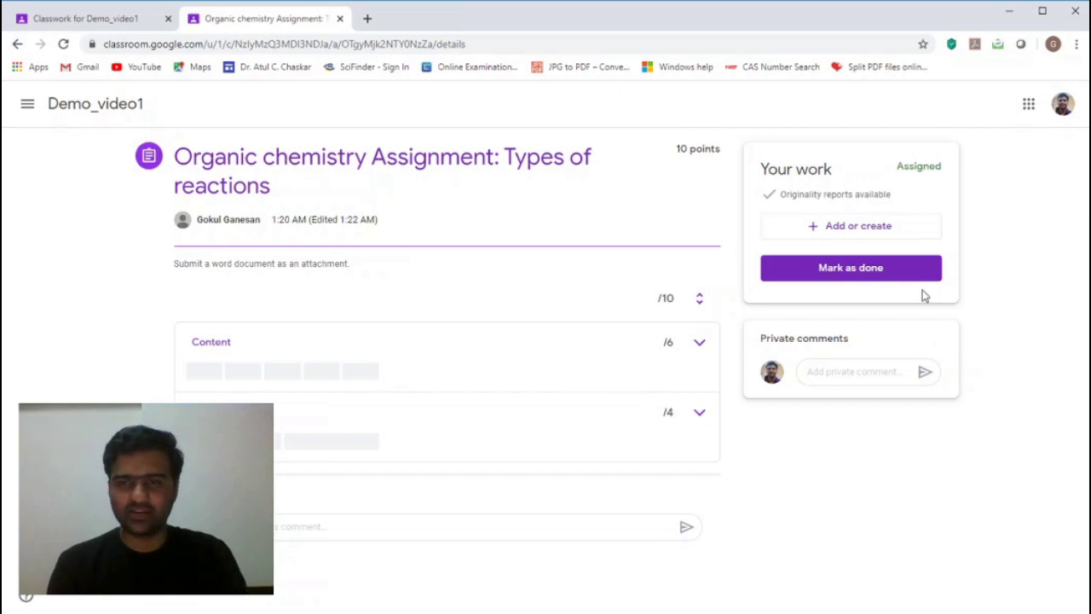
{"action": "left_click", "coordinate": [831, 225]}
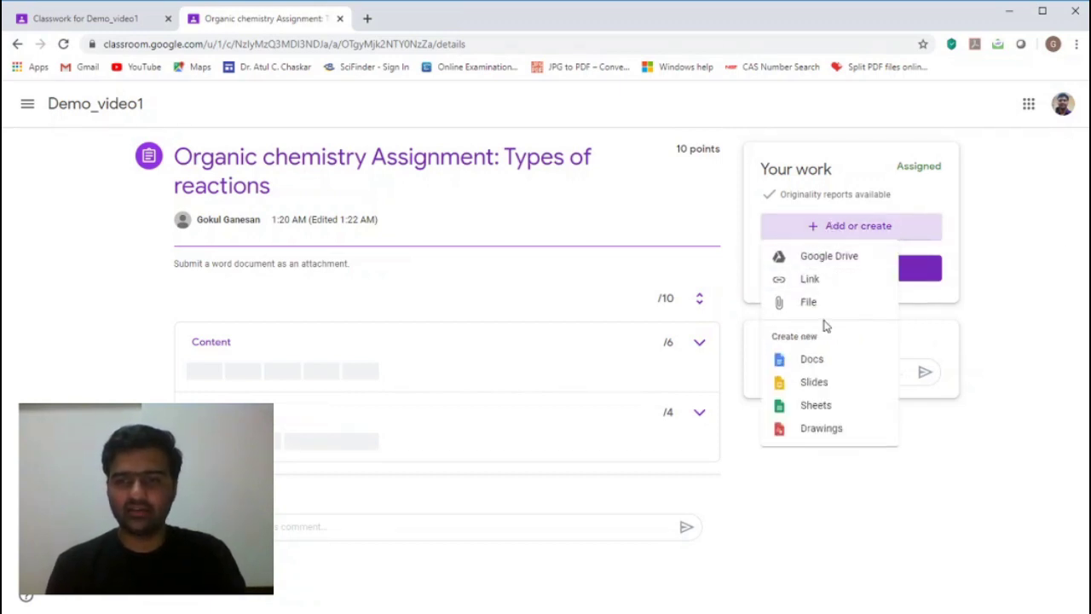
{"action": "left_click", "coordinate": [816, 361]}
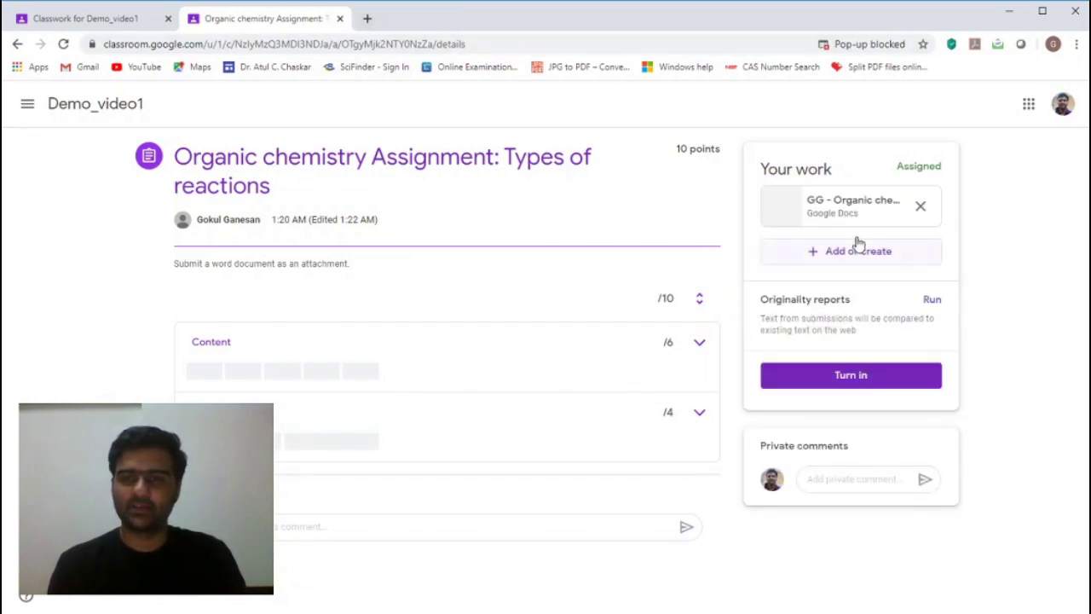
{"action": "left_click", "coordinate": [854, 209]}
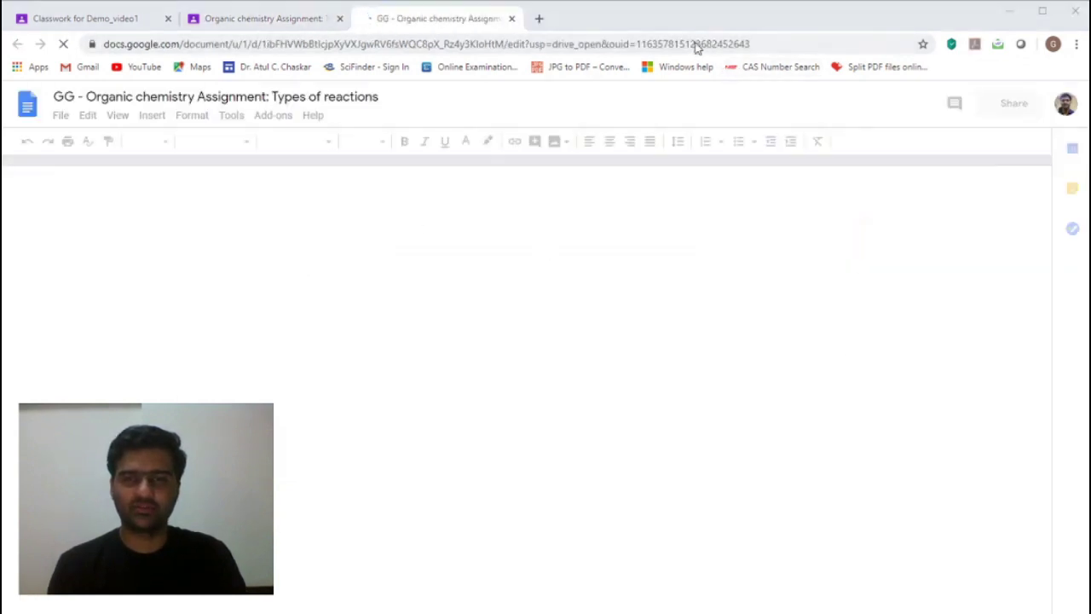
{"action": "left_click", "coordinate": [539, 18]}
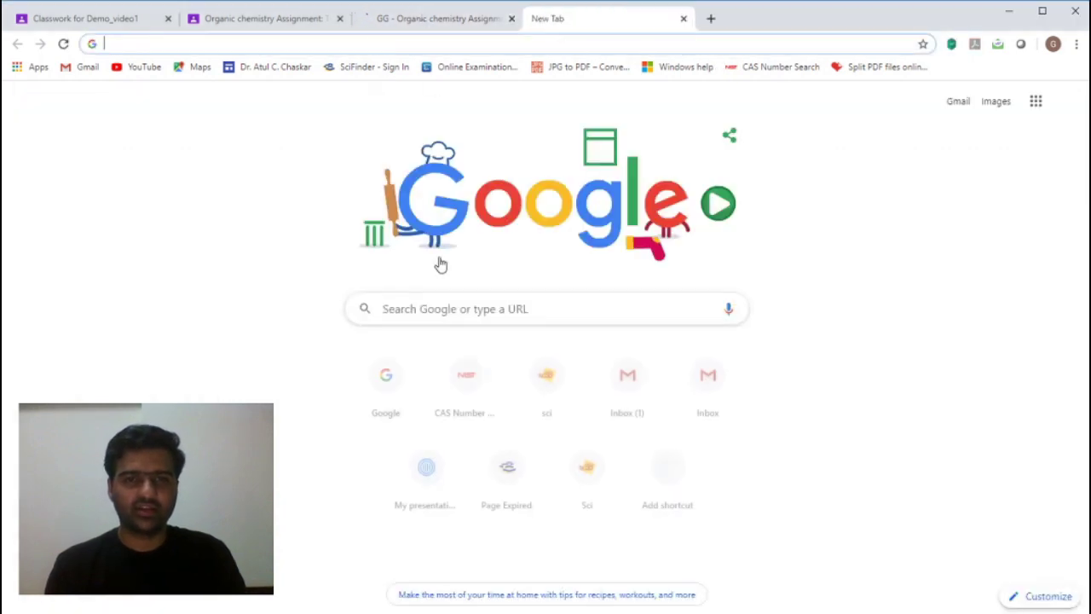
{"action": "left_click", "coordinate": [424, 25]}
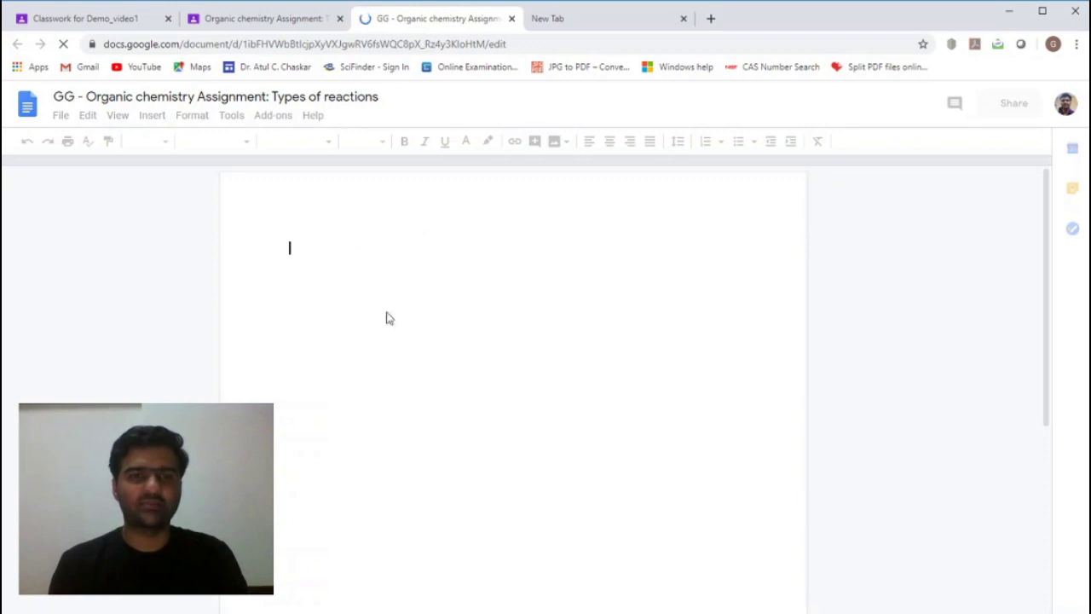
{"action": "left_click", "coordinate": [588, 20]}
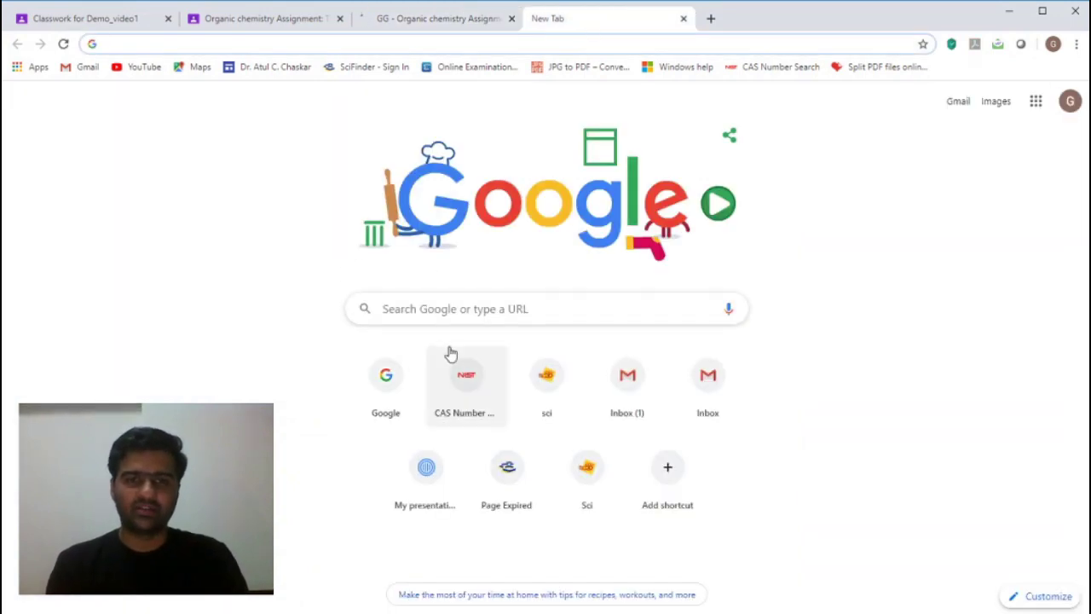
{"action": "type", "text": "www.google.co.in"}
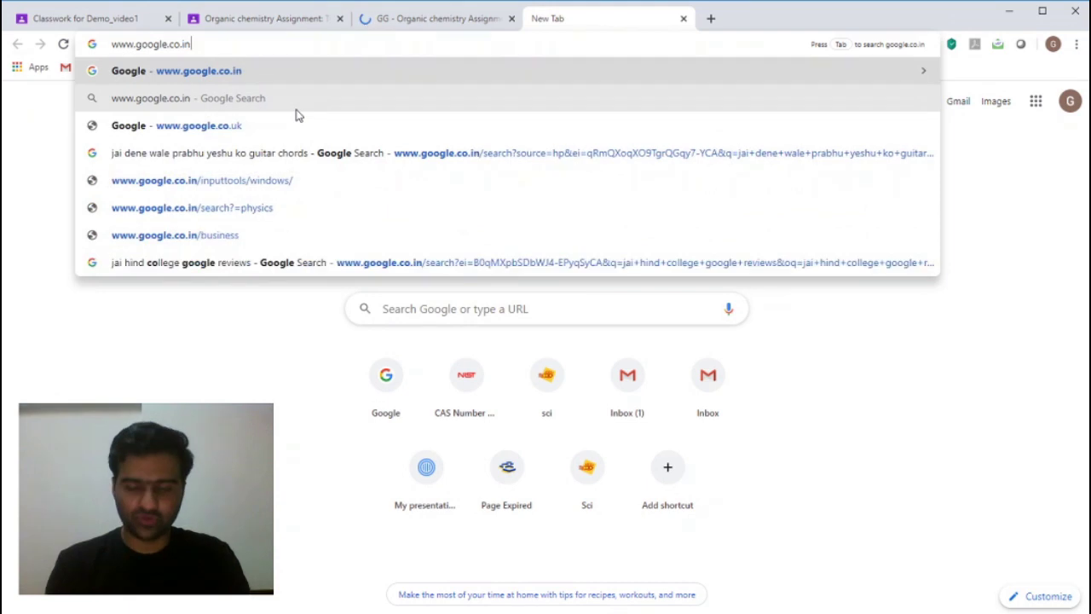
{"action": "key", "text": "Return"}
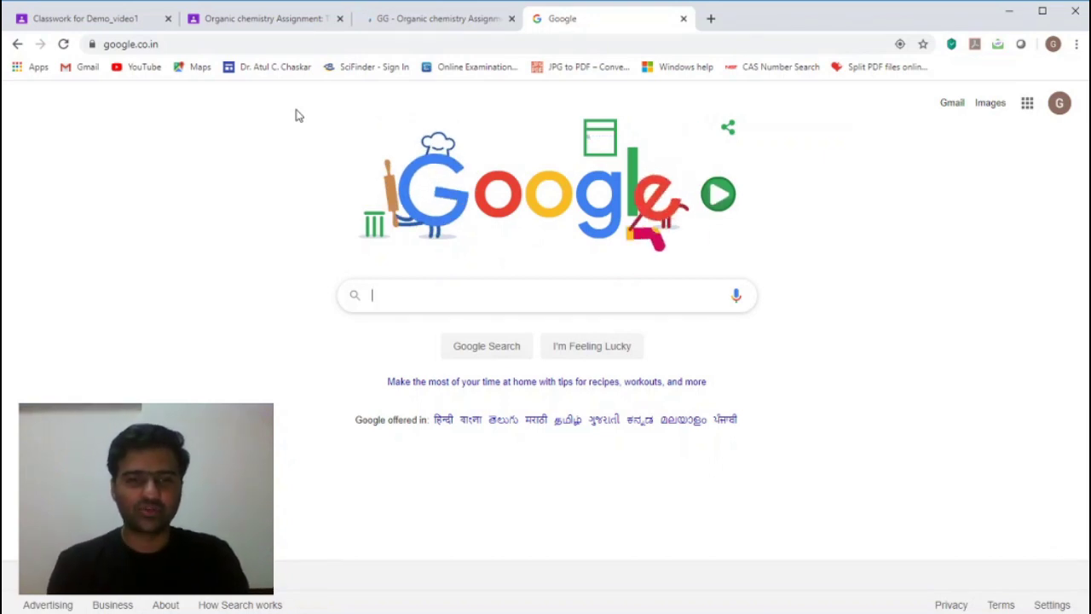
{"action": "type", "text": "Types o"}
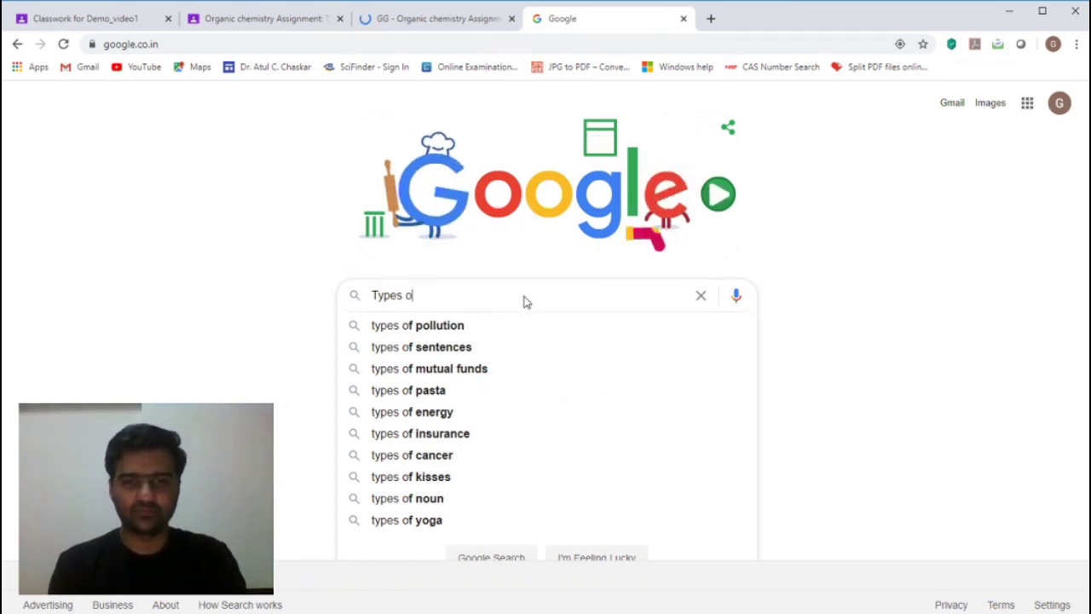
{"action": "type", "text": "f organic reactions"}
{"action": "key", "text": "Return"}
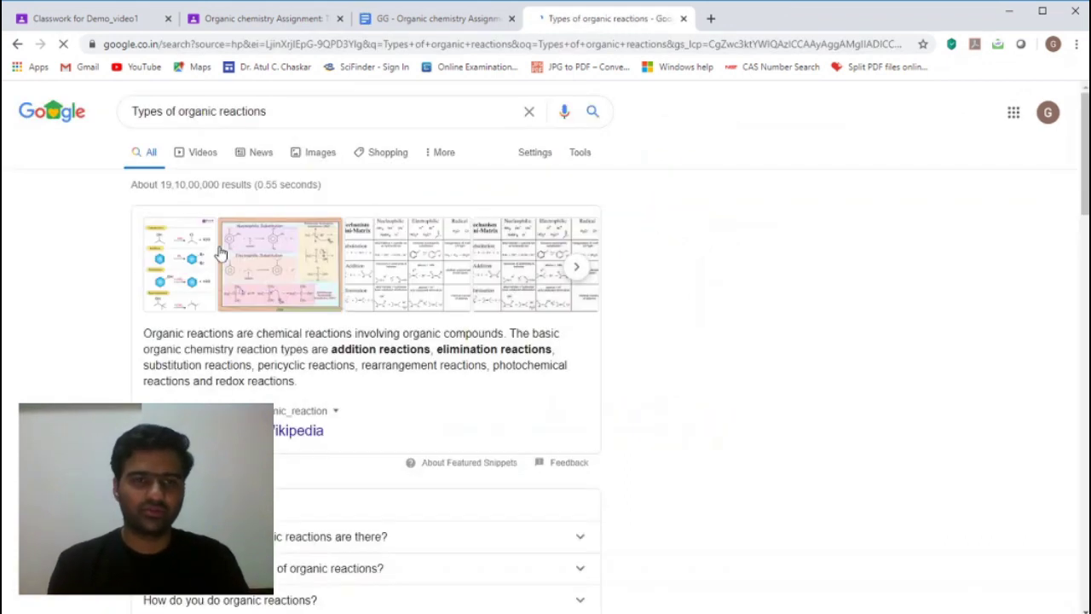
- Copy the featured summary paragraph on organic reactions into the student's assignment document, and close the document
{"action": "left_click_drag", "start_coordinate": [143, 333], "coordinate": [302, 351]}
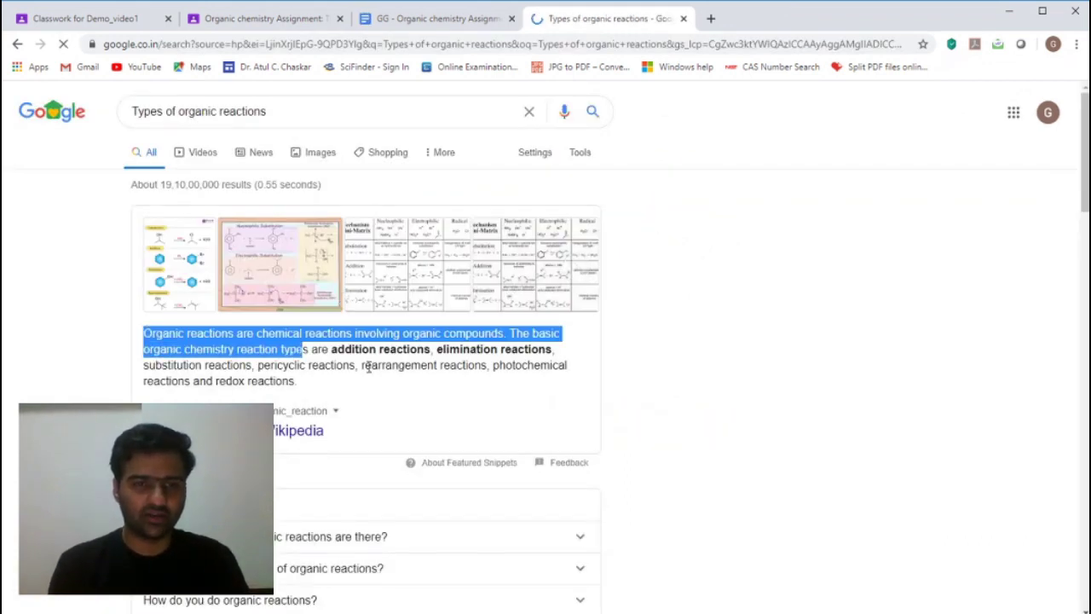
{"action": "left_click_drag", "start_coordinate": [368, 366], "coordinate": [300, 391]}
{"action": "key", "text": "ctrl+c"}
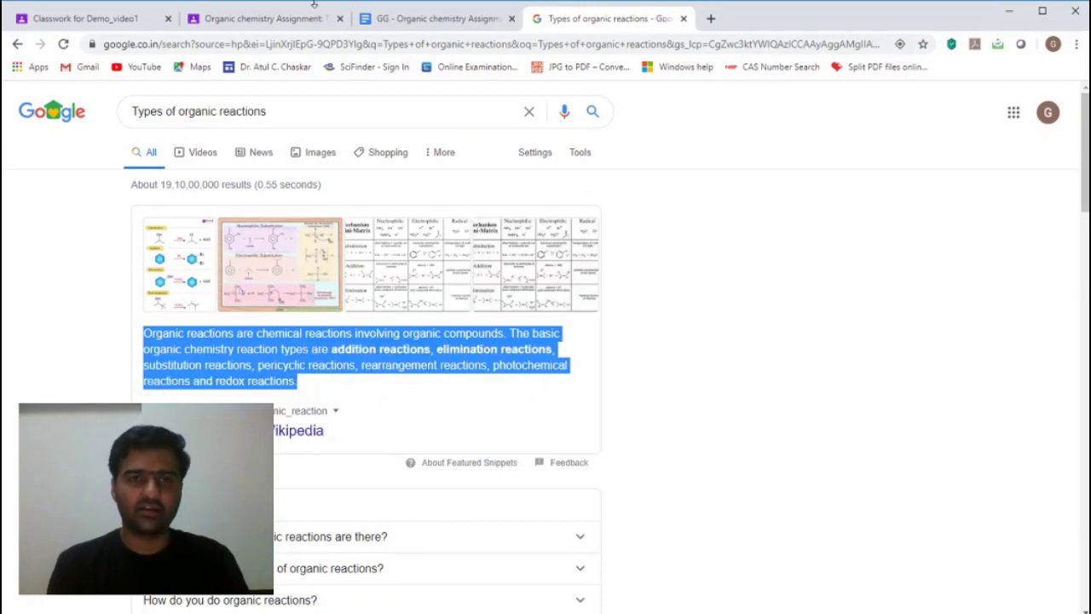
{"action": "left_click", "coordinate": [401, 18]}
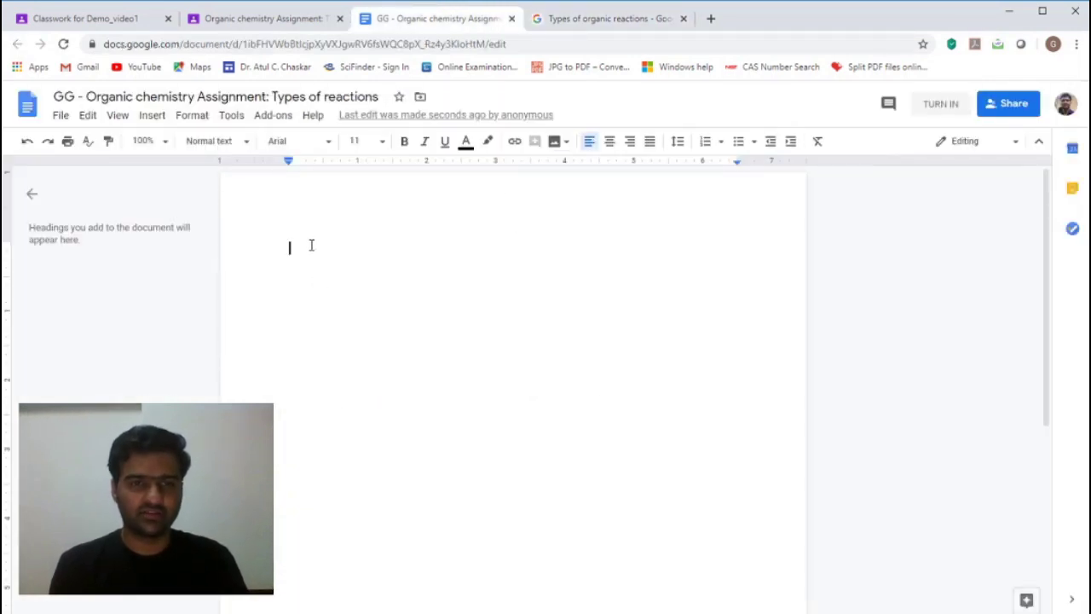
{"action": "key", "text": "ctrl+v"}
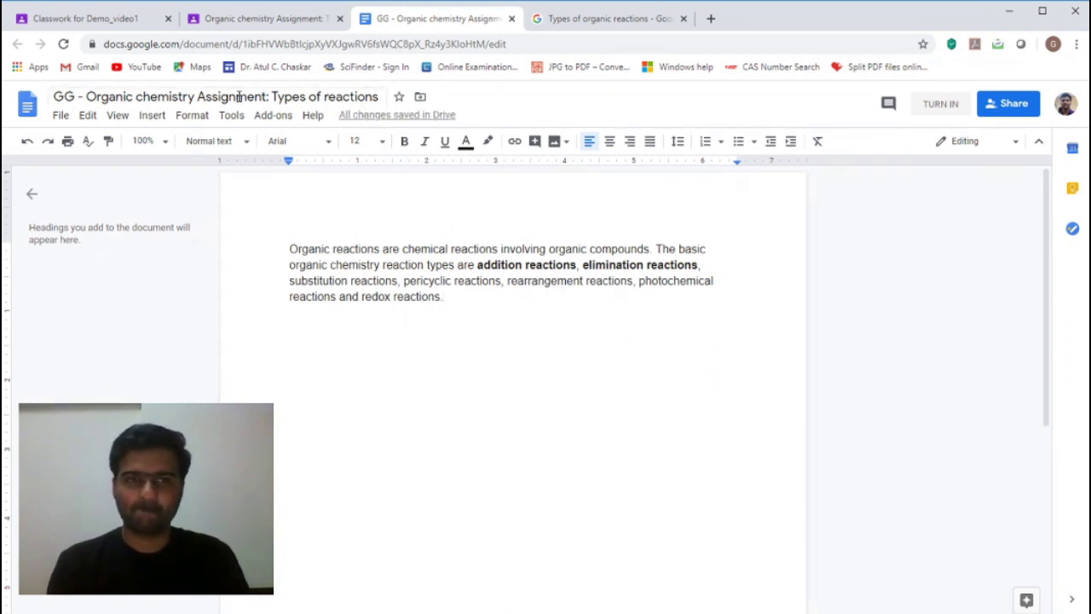
{"action": "left_click", "coordinate": [261, 17]}
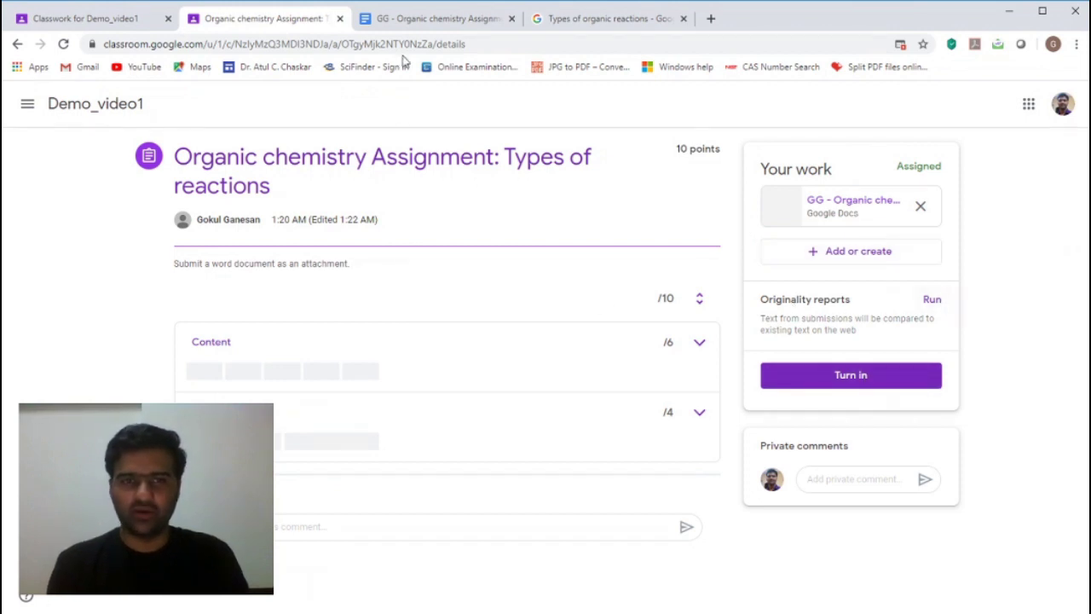
{"action": "left_click", "coordinate": [428, 24]}
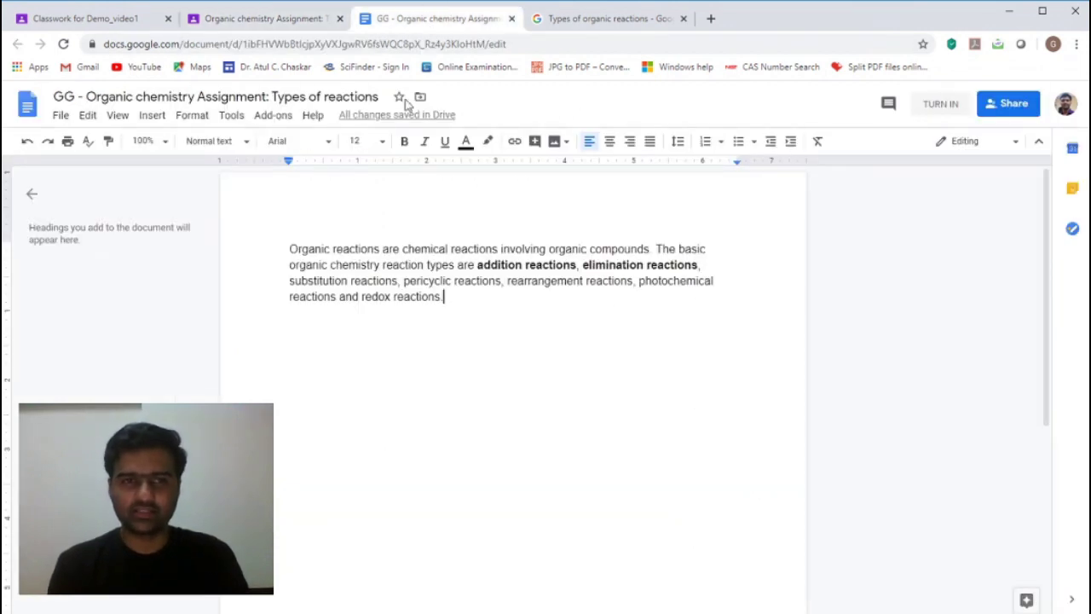
{"action": "left_click", "coordinate": [511, 18]}
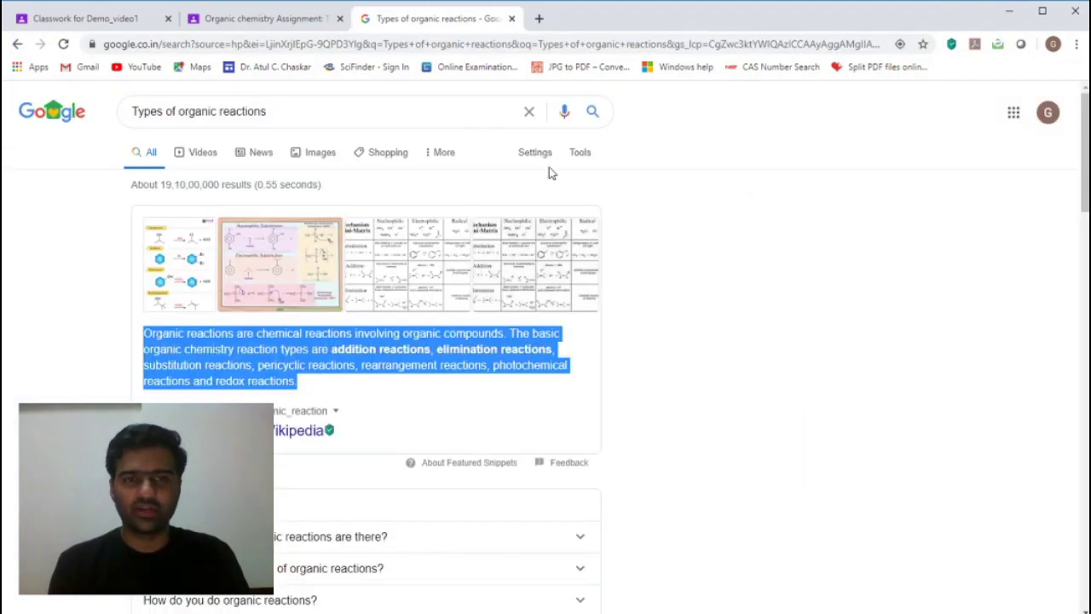
- On the student's assignment page, view the originality report run prompt without running it, and turn in the attached document
{"action": "left_click", "coordinate": [305, 26]}
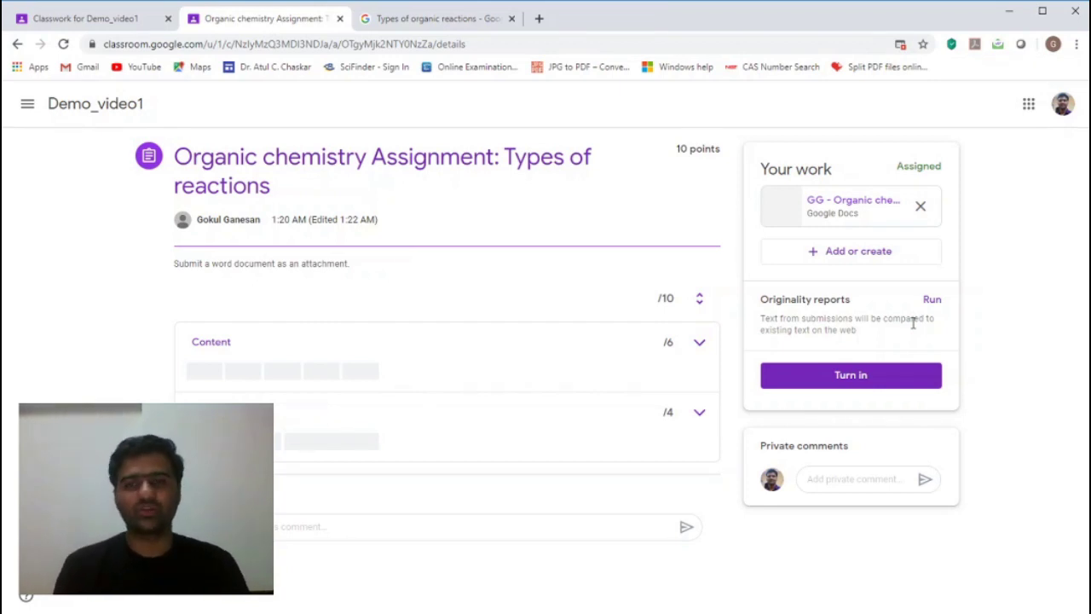
{"action": "left_click", "coordinate": [935, 300]}
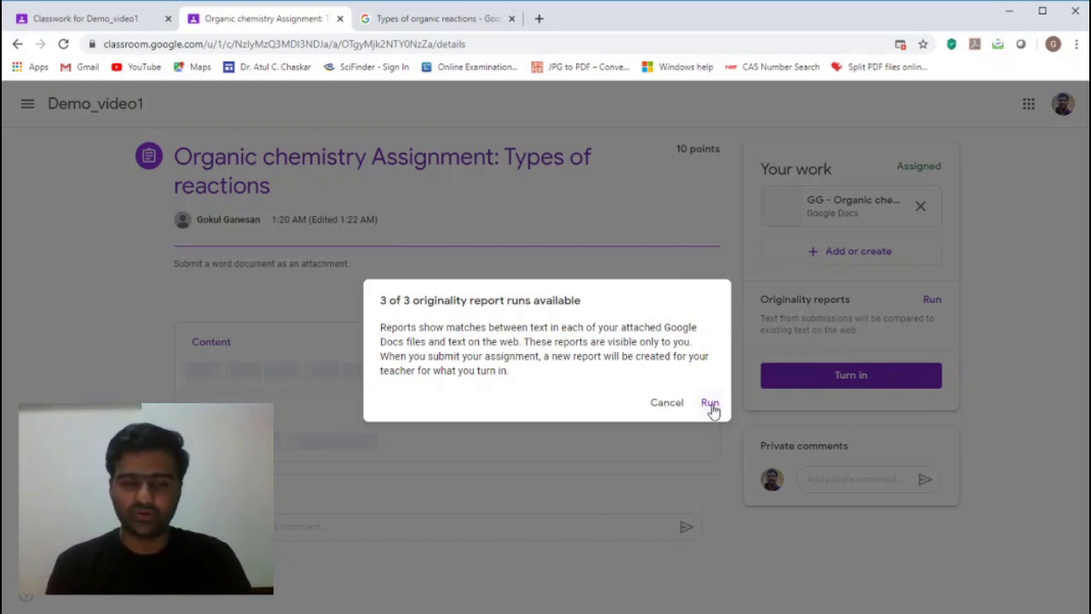
{"action": "left_click", "coordinate": [669, 404]}
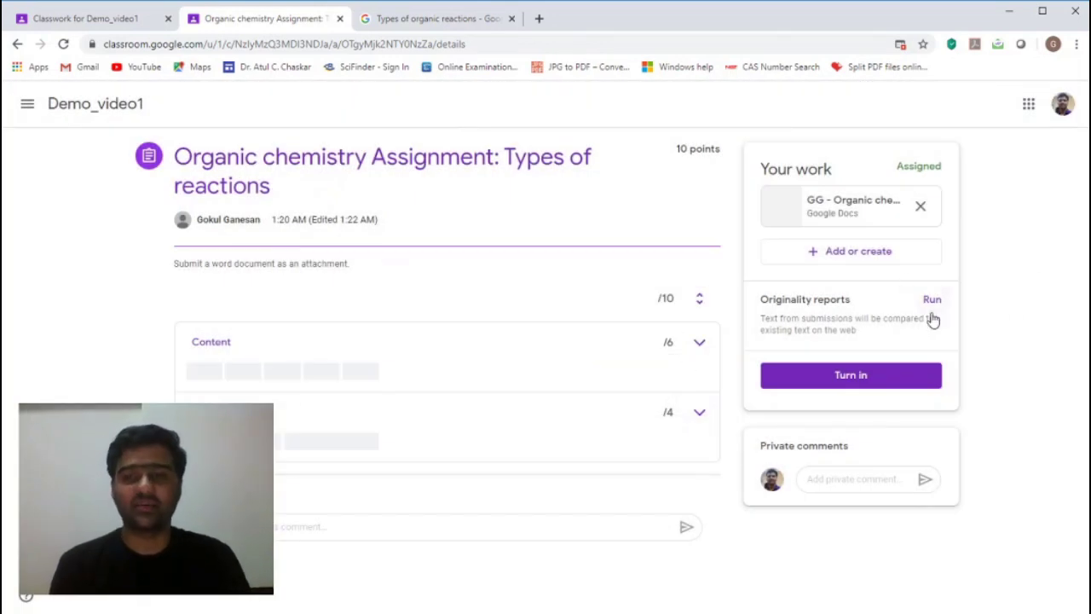
{"action": "left_click", "coordinate": [849, 388]}
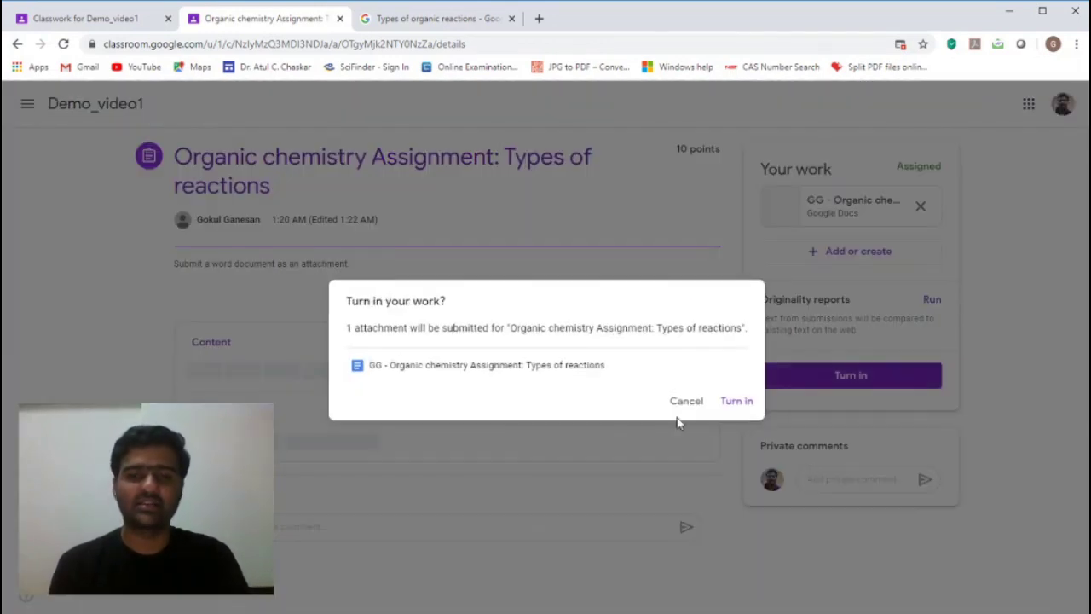
{"action": "left_click", "coordinate": [738, 402]}
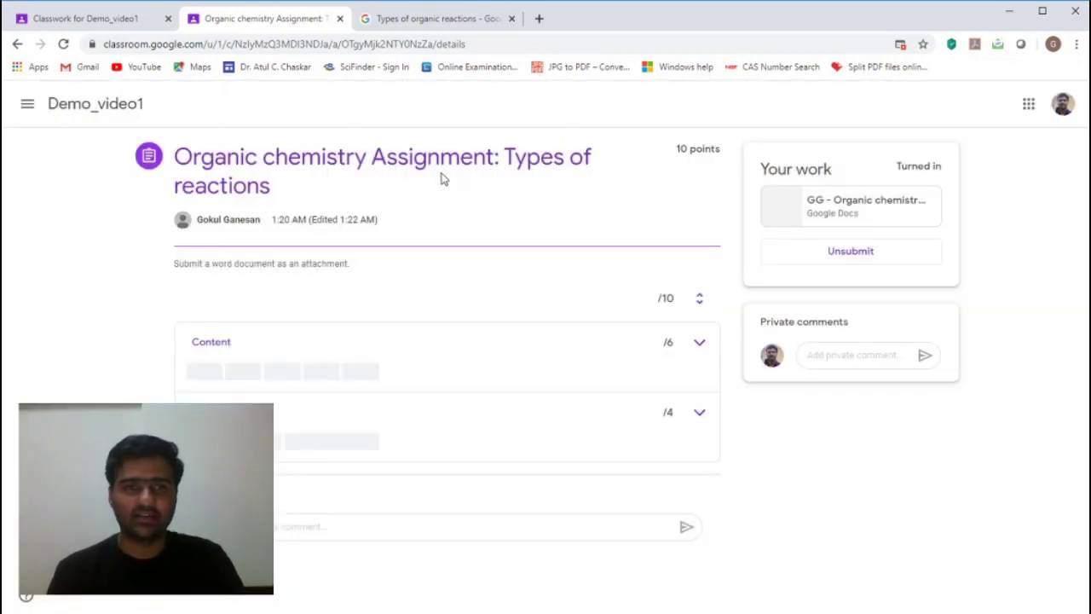
- From the teacher's classwork, view the organic chemistry assignment's student work and open the turned-in submission for grading
{"action": "left_click", "coordinate": [66, 17]}
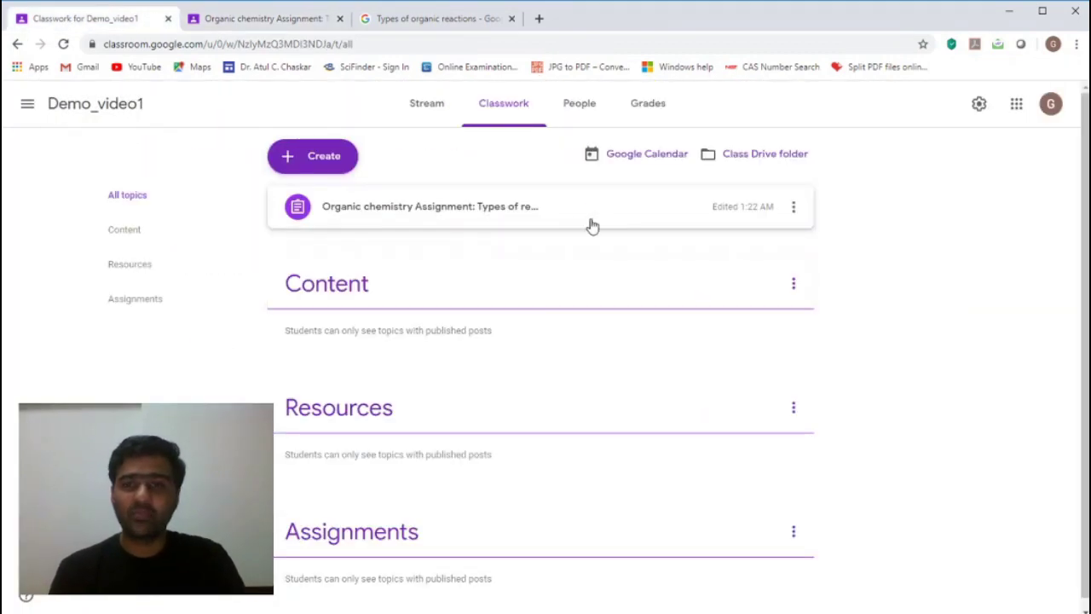
{"action": "left_click", "coordinate": [446, 210]}
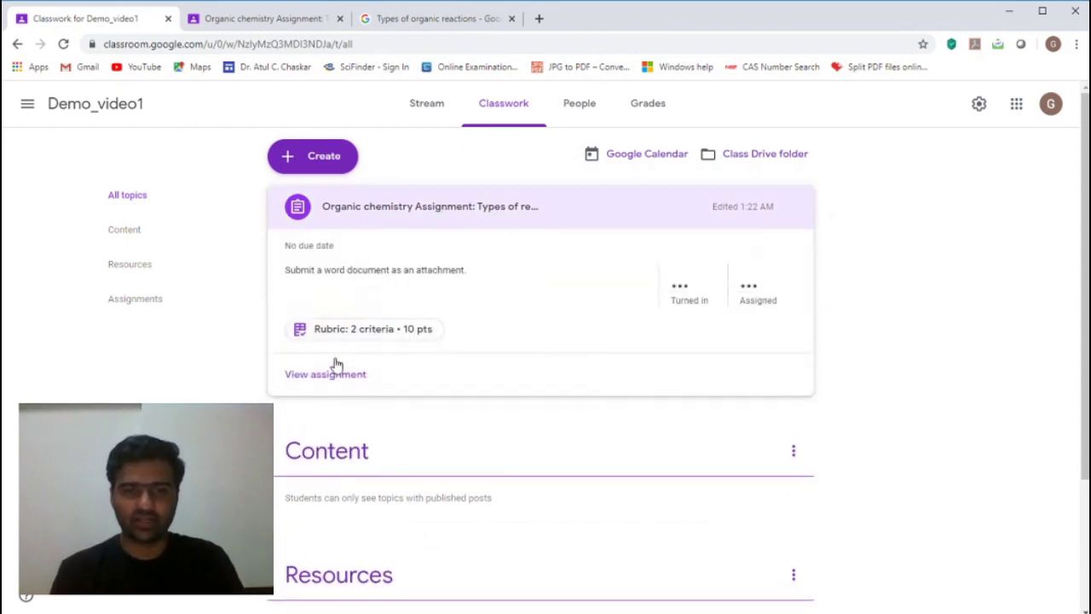
{"action": "left_click", "coordinate": [324, 376]}
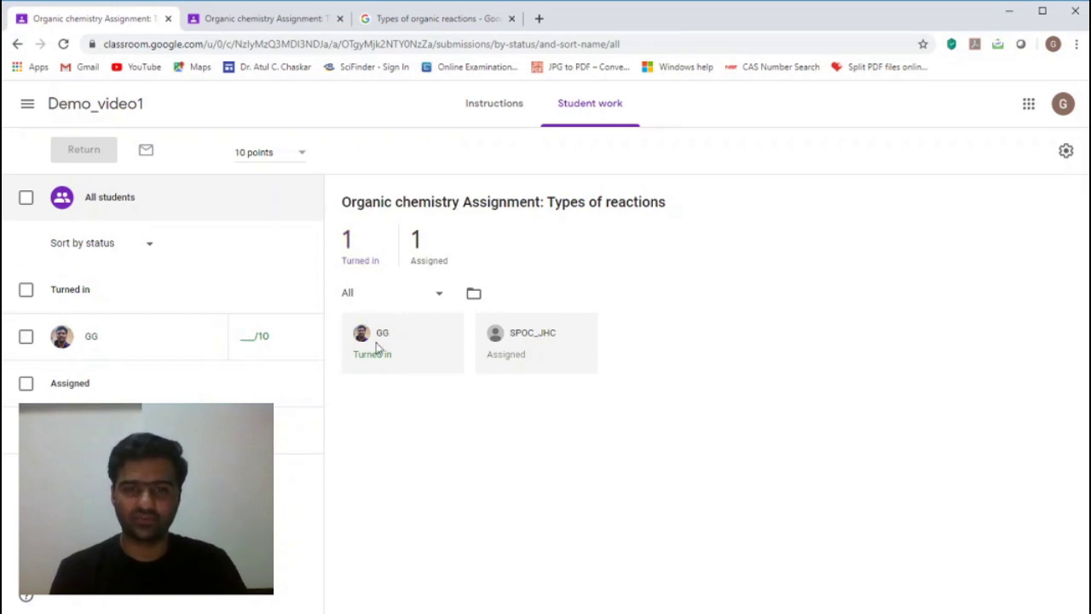
{"action": "left_click", "coordinate": [407, 385]}
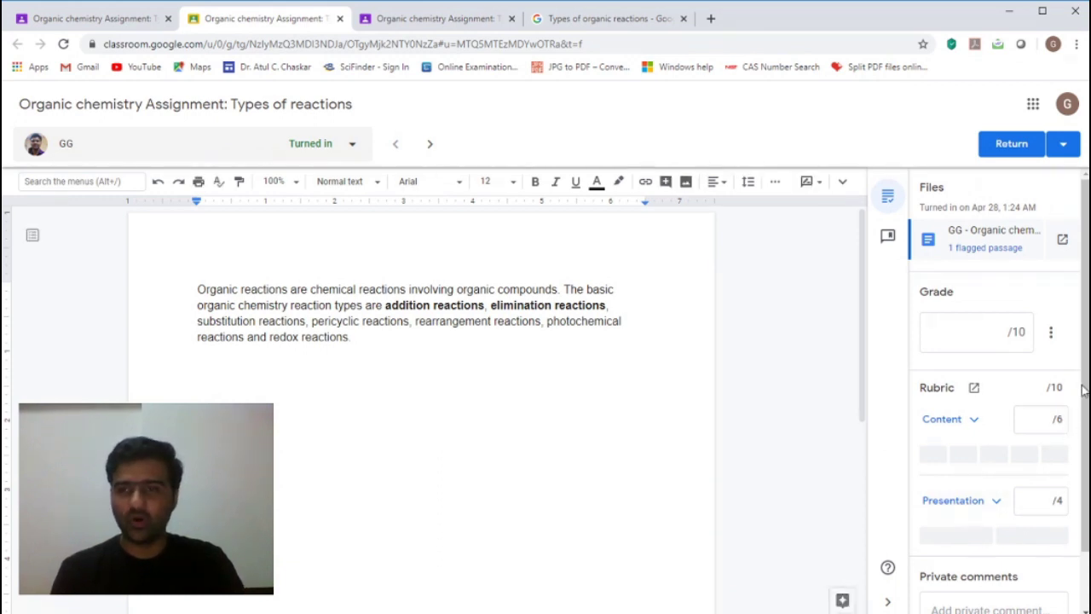
{"action": "scroll", "coordinate": [1084, 489], "scroll_direction": "down", "scroll_amount": 1}
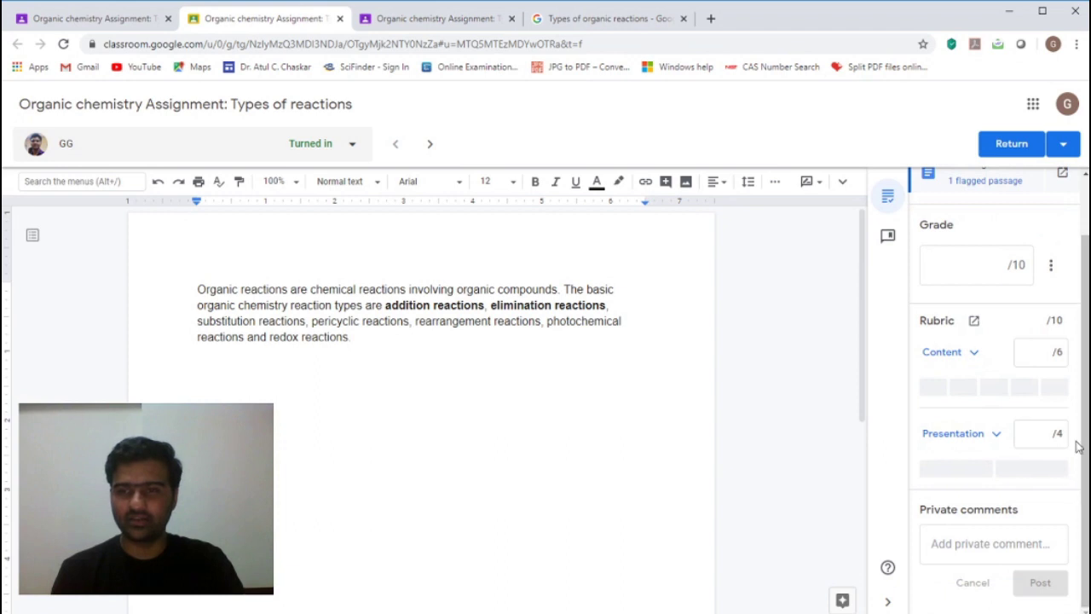
{"action": "scroll", "coordinate": [1085, 388], "scroll_direction": "up", "scroll_amount": 1}
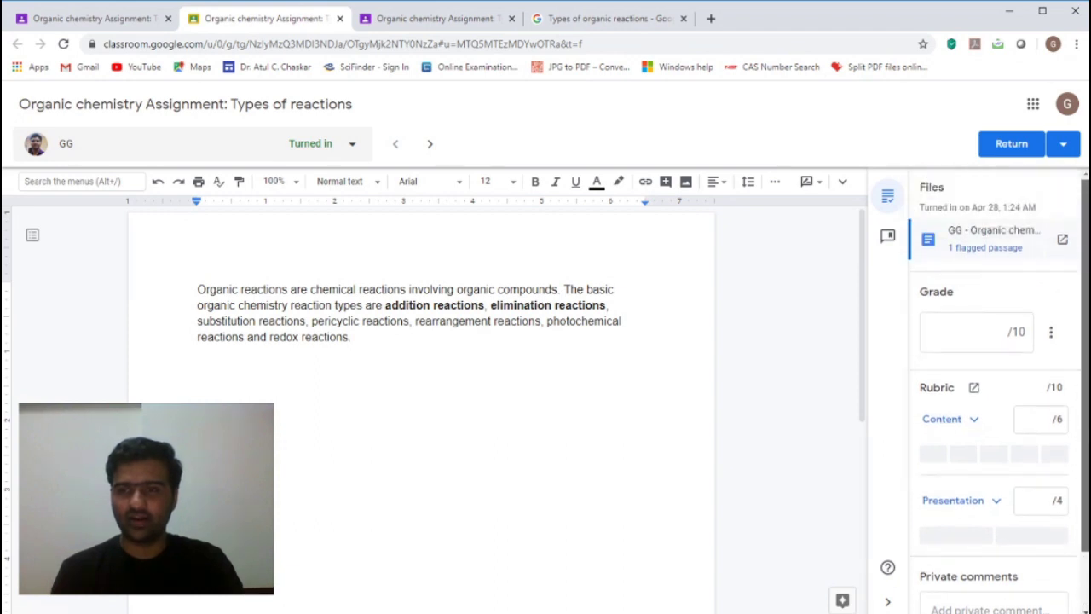
- Examine the submission's originality report for flagged passages by count and by percentage, and close the report
{"action": "left_click", "coordinate": [988, 253]}
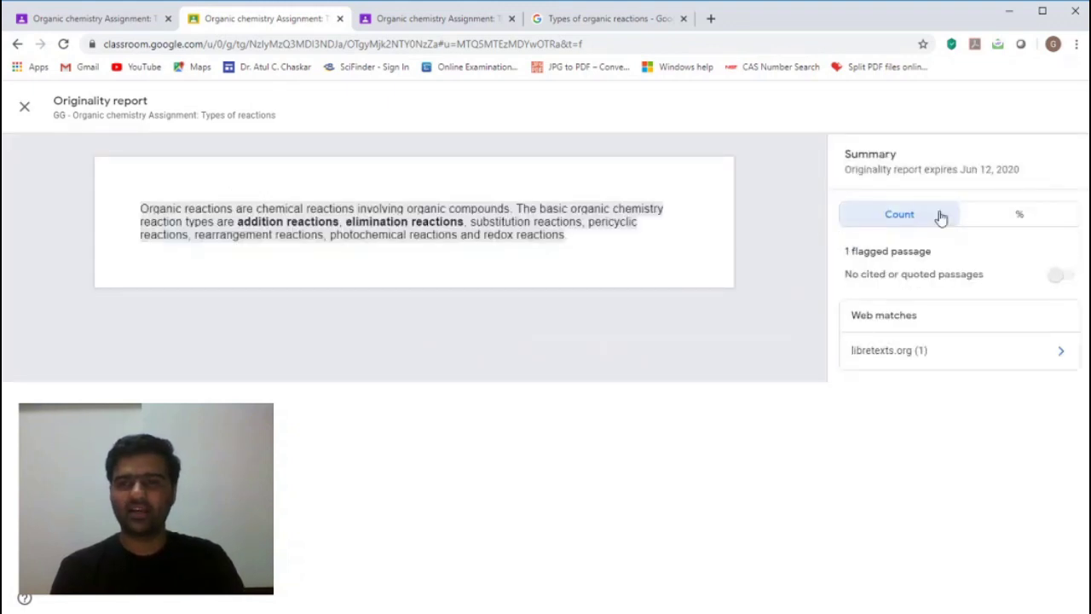
{"action": "left_click", "coordinate": [1052, 219]}
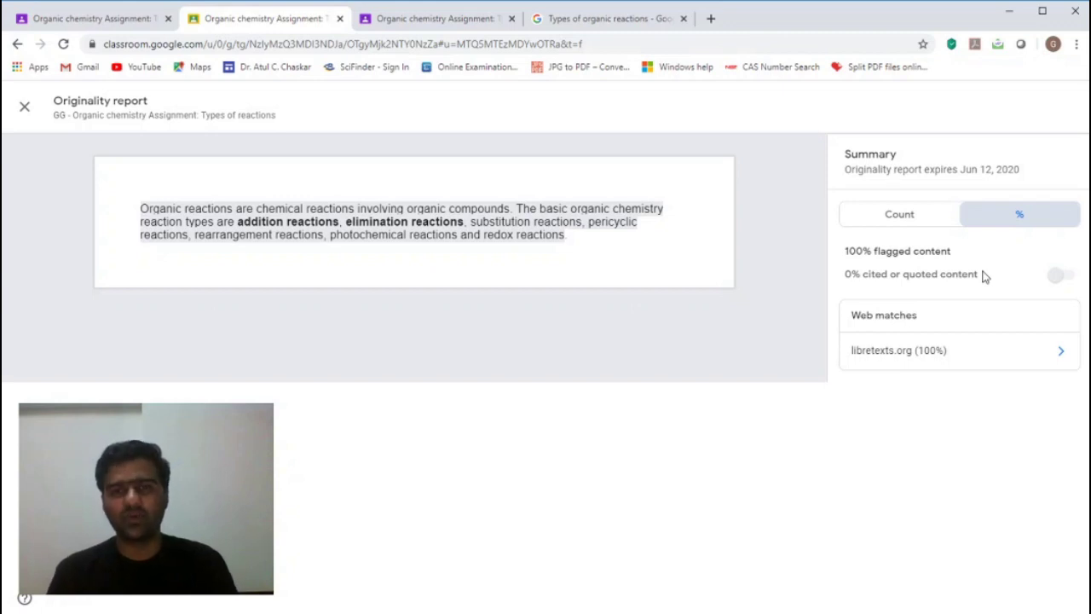
{"action": "left_click", "coordinate": [139, 21]}
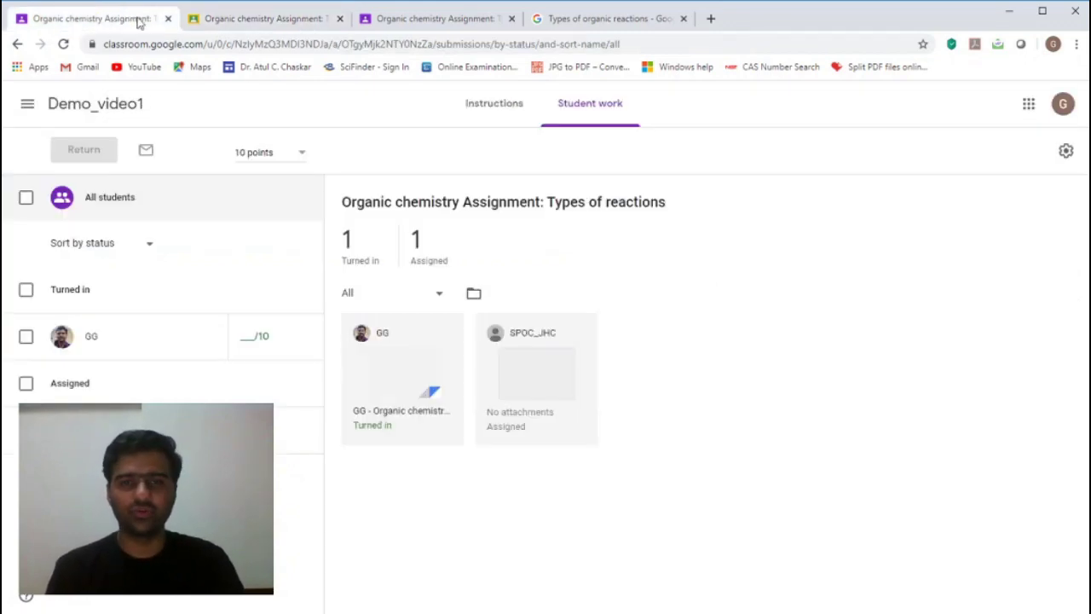
{"action": "left_click", "coordinate": [269, 21]}
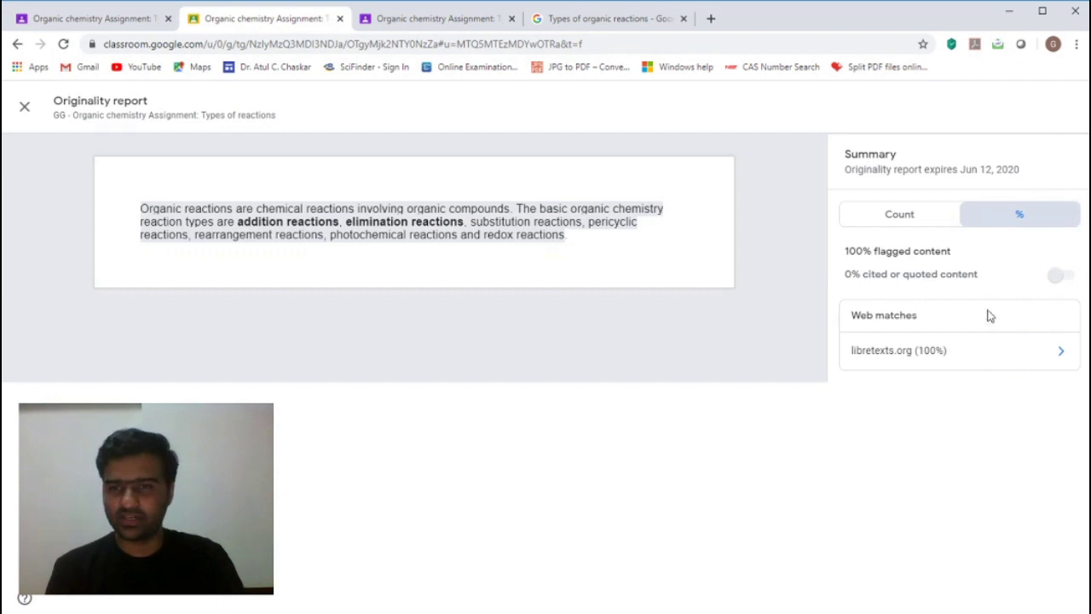
{"action": "left_click", "coordinate": [25, 107]}
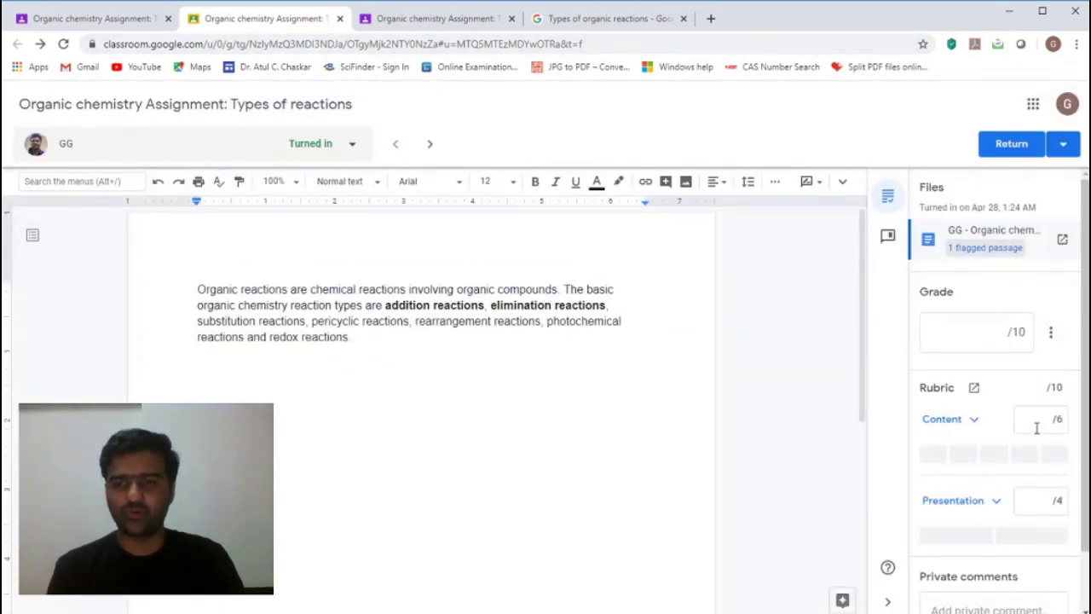
- Open the Content criterion's score for editing in the submission's rubric
{"action": "left_click", "coordinate": [1036, 422]}
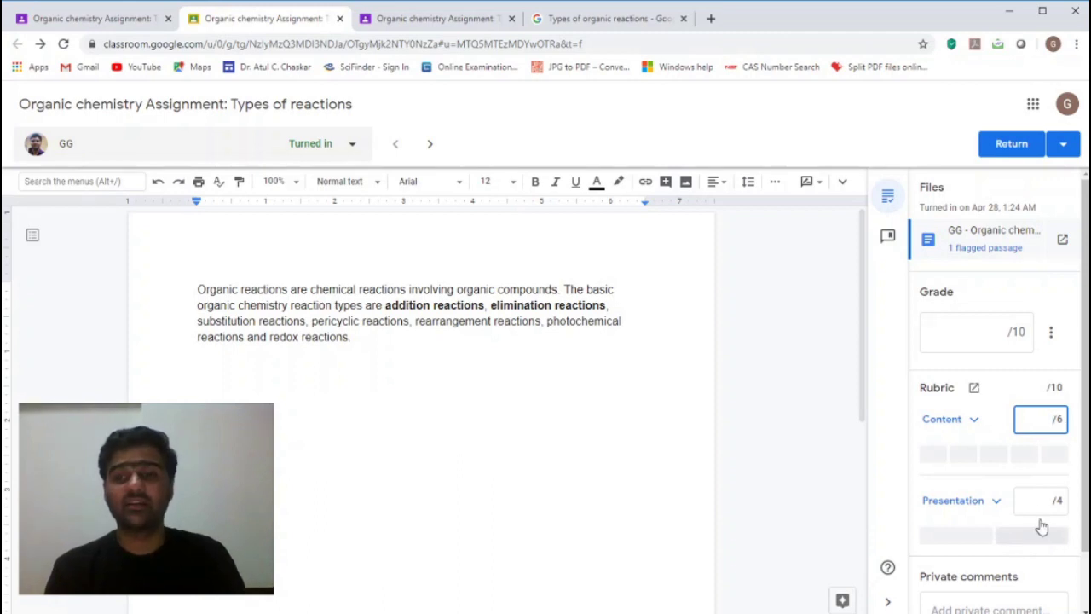